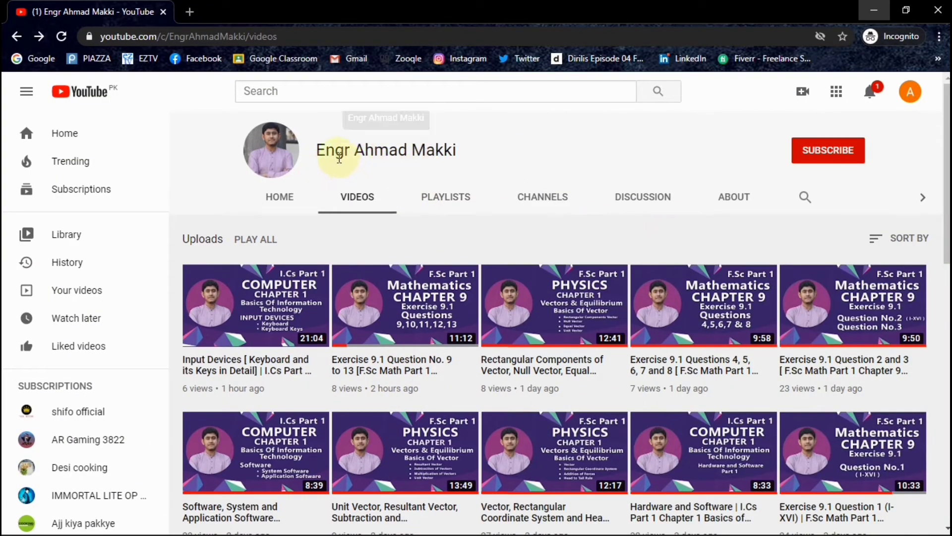
Subscribe to the open YouTube channel and turn on its notifications.
{"action": "left_click", "coordinate": [824, 150]}
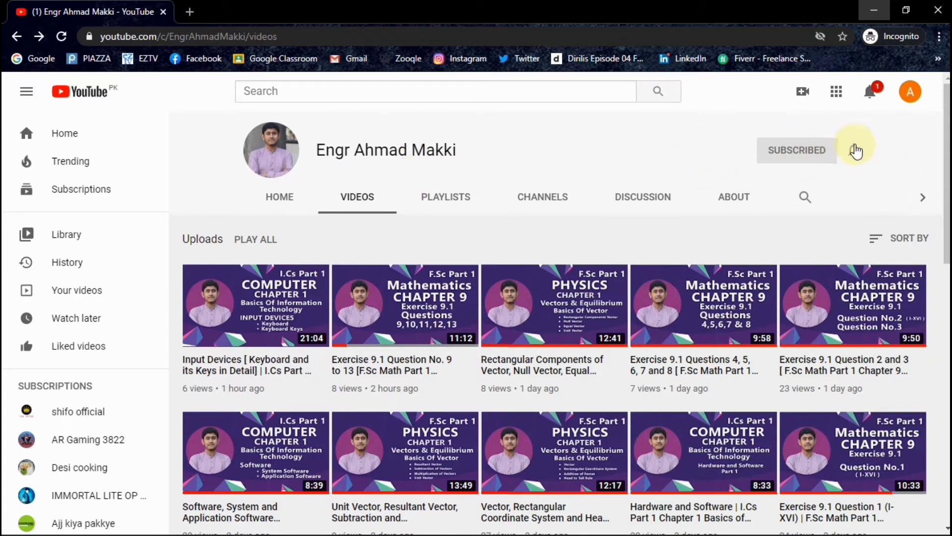
{"action": "left_click", "coordinate": [854, 151]}
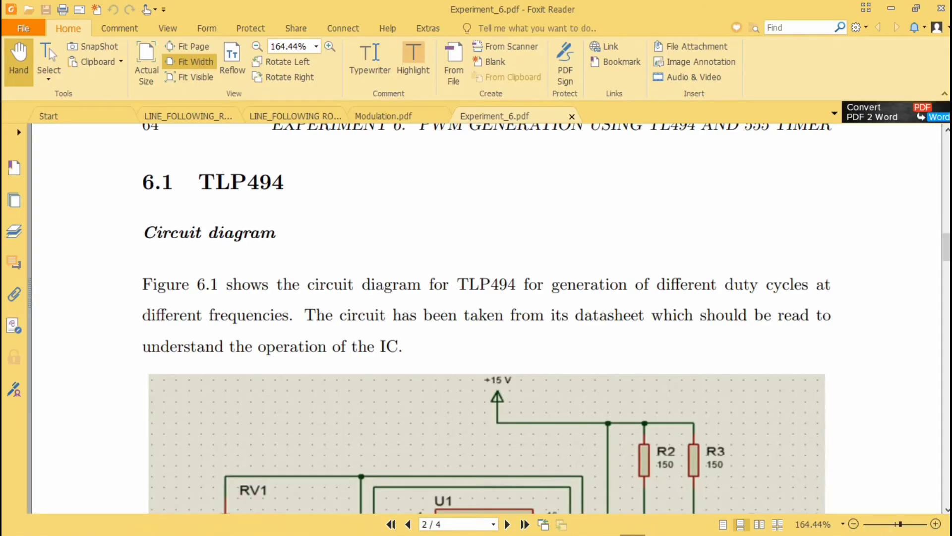
Switch to Foxit Reader and examine the objectives and the TLP494 circuit diagram in Experiment_6.pdf.
{"action": "scroll", "coordinate": [487, 319], "scroll_direction": "down", "scroll_amount": 2}
{"action": "scroll", "coordinate": [487, 319], "scroll_direction": "up", "scroll_amount": 3}
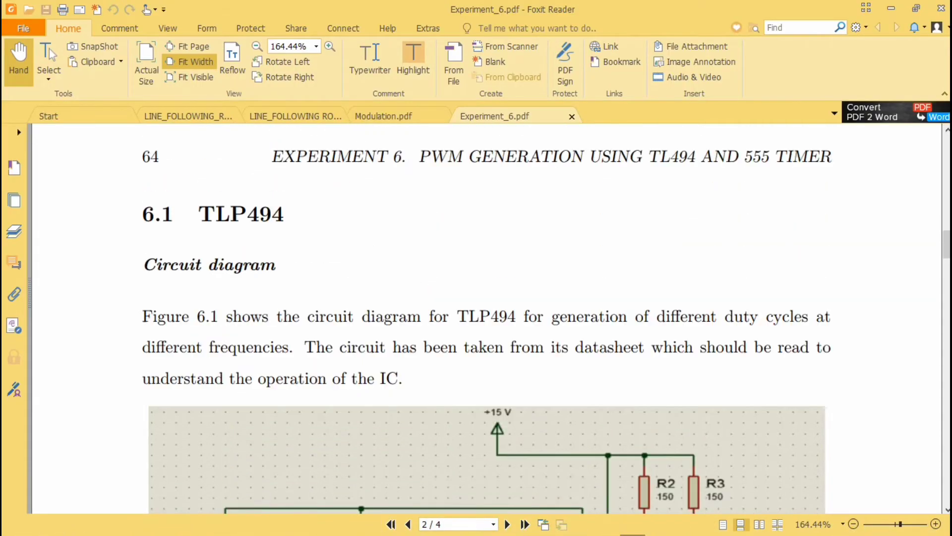
{"action": "scroll", "coordinate": [476, 317], "scroll_direction": "down", "scroll_amount": 5}
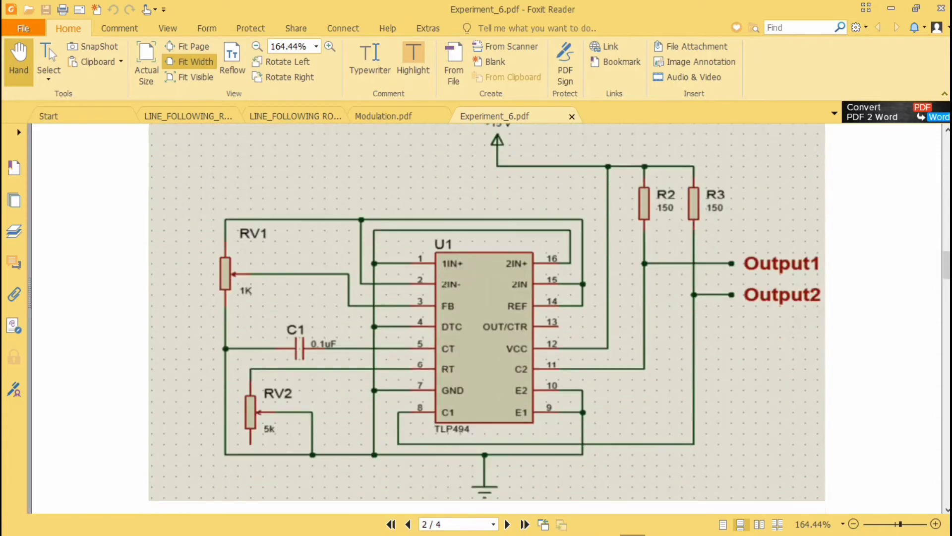
{"action": "scroll", "coordinate": [487, 319], "scroll_direction": "up", "scroll_amount": 1}
{"action": "scroll", "coordinate": [487, 318], "scroll_direction": "down", "scroll_amount": 2}
{"action": "scroll", "coordinate": [487, 318], "scroll_direction": "up", "scroll_amount": 1}
{"action": "scroll", "coordinate": [484, 317], "scroll_direction": "up", "scroll_amount": 12}
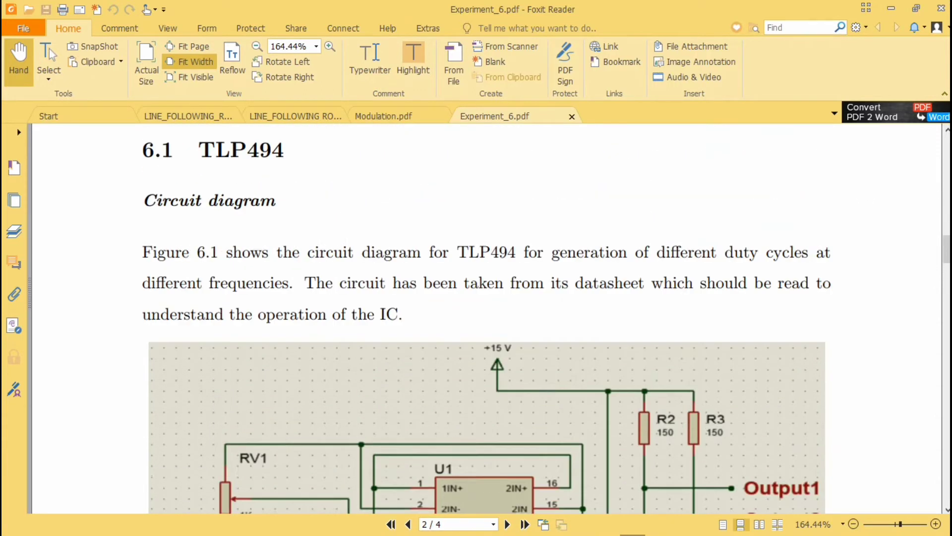
{"action": "scroll", "coordinate": [484, 317], "scroll_direction": "up", "scroll_amount": 10}
{"action": "scroll", "coordinate": [484, 317], "scroll_direction": "down", "scroll_amount": 2}
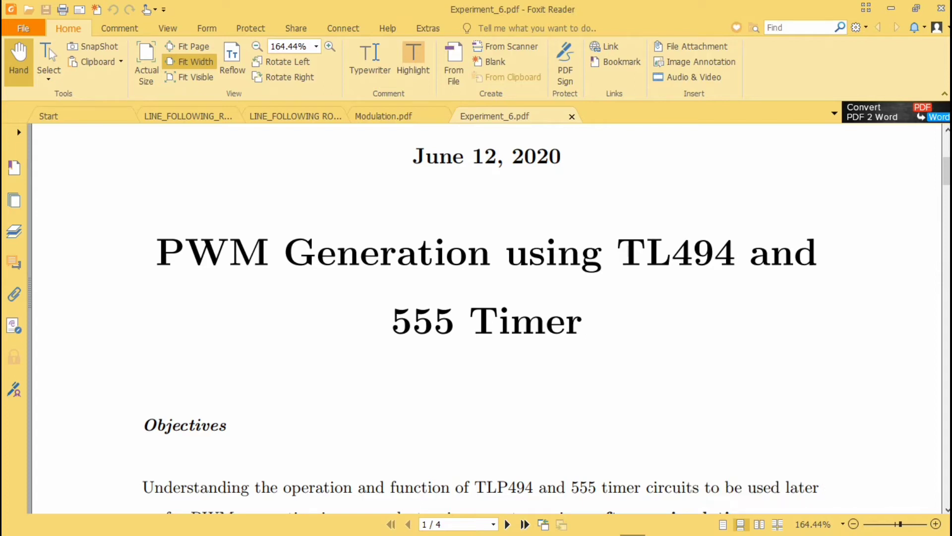
{"action": "key", "text": "XF86RFKill"}
{"action": "scroll", "coordinate": [486, 317], "scroll_direction": "down", "scroll_amount": 14}
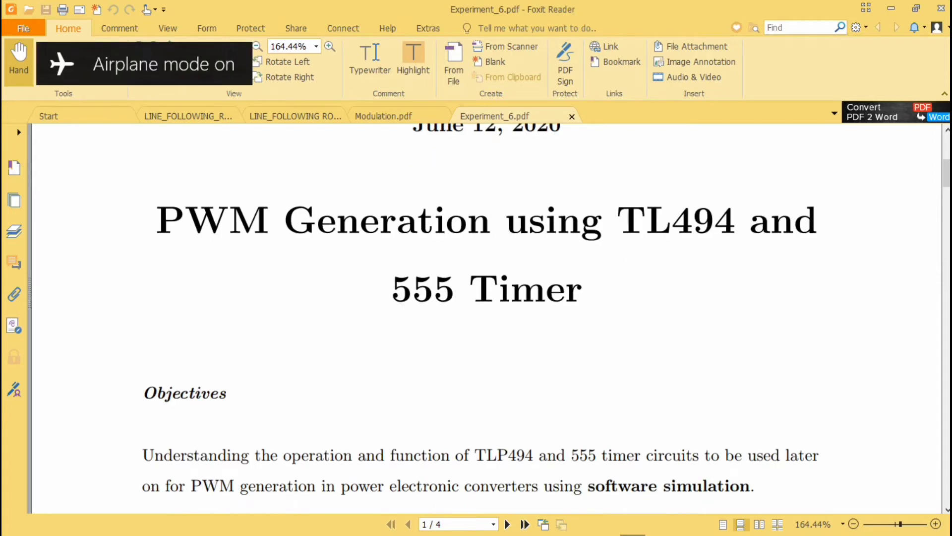
{"action": "scroll", "coordinate": [484, 317], "scroll_direction": "down", "scroll_amount": 12}
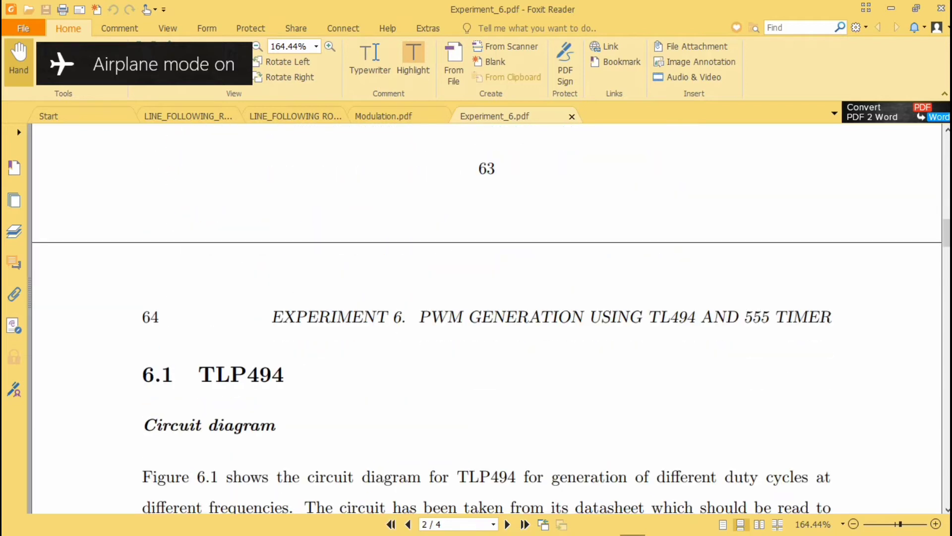
{"action": "scroll", "coordinate": [484, 317], "scroll_direction": "down", "scroll_amount": 5}
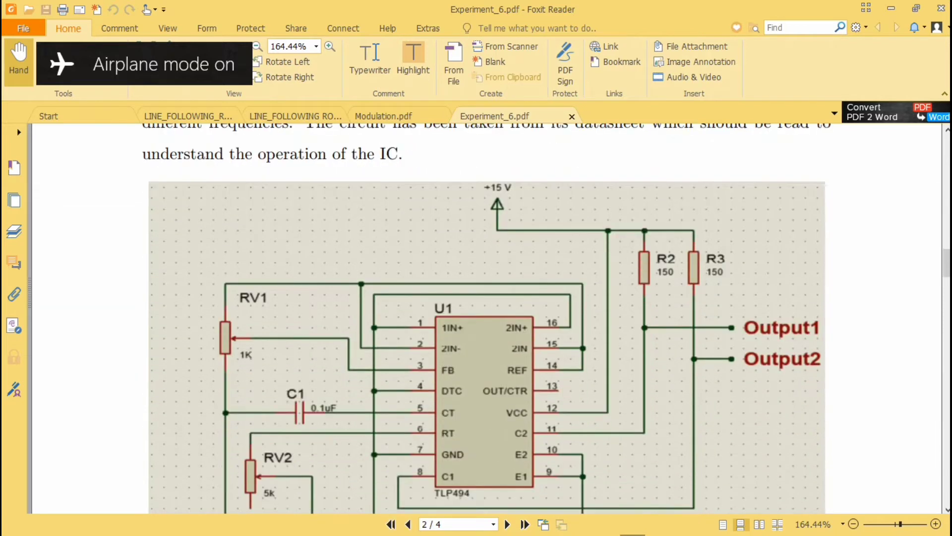
{"action": "scroll", "coordinate": [484, 317], "scroll_direction": "up", "scroll_amount": 3}
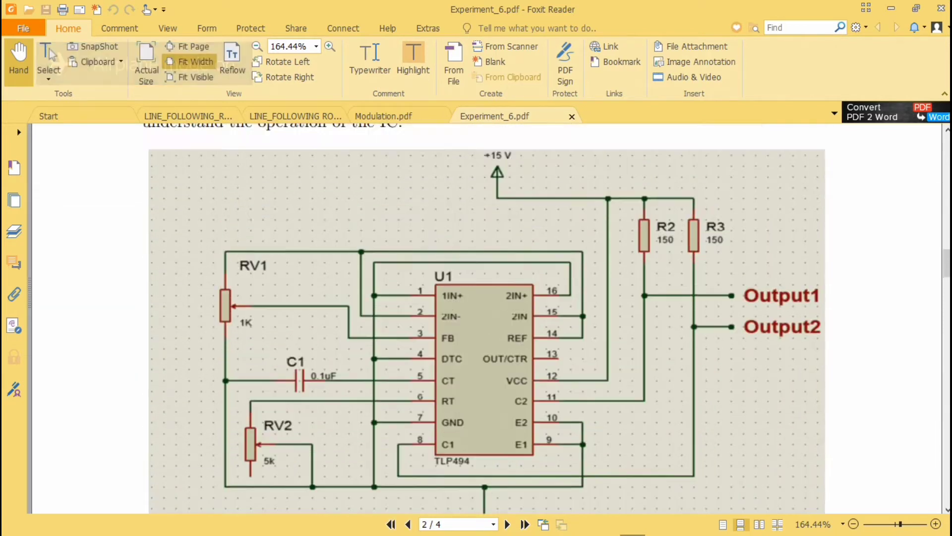
{"action": "scroll", "coordinate": [484, 318], "scroll_direction": "down", "scroll_amount": 1}
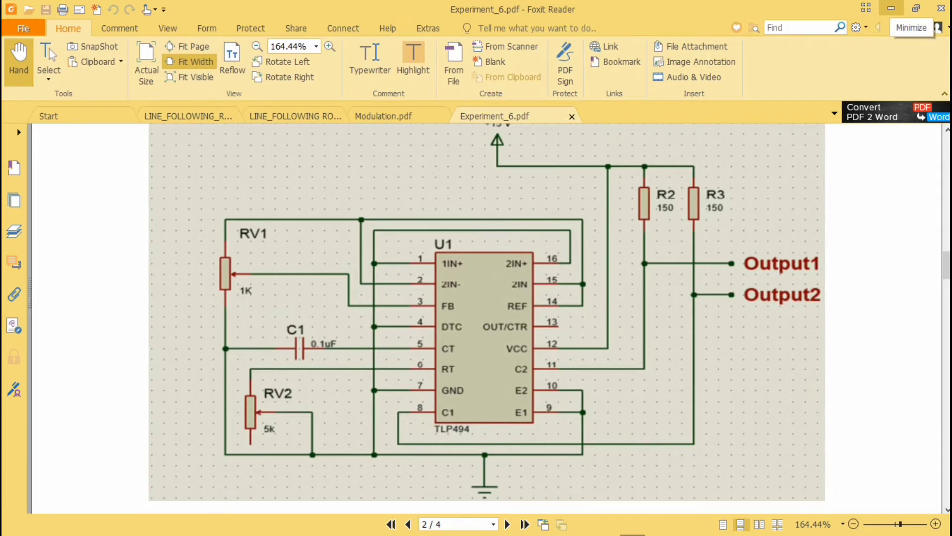
Switch to Multisim and place a vertically oriented RESISTOR_RATED component in the upper-left area of the PE_lab6 schematic.
{"action": "left_click", "coordinate": [891, 9]}
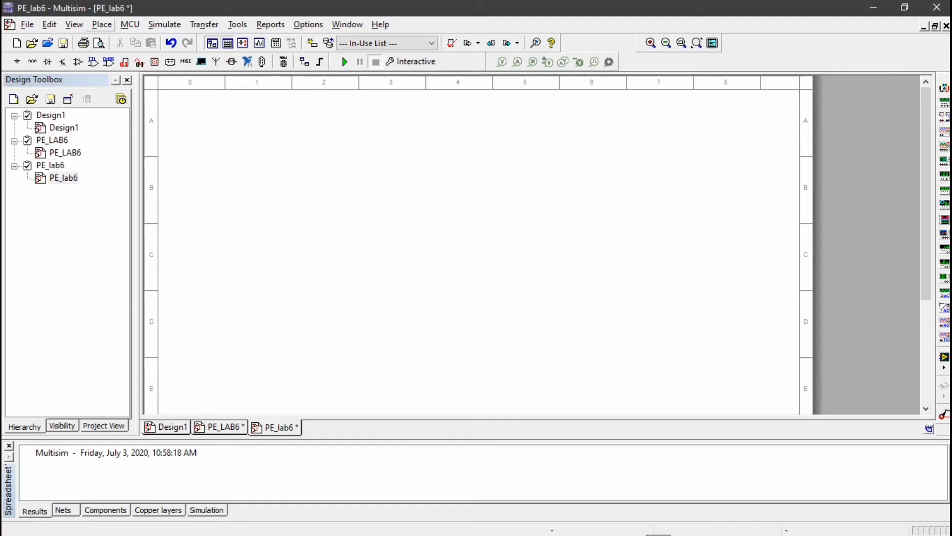
{"action": "left_click", "coordinate": [102, 25]}
{"action": "left_click", "coordinate": [127, 38]}
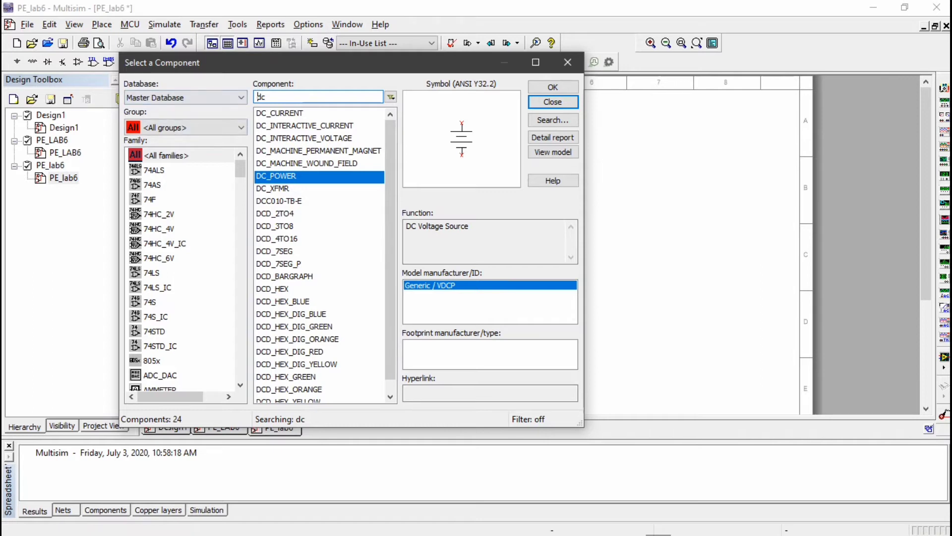
{"action": "left_click_drag", "start_coordinate": [293, 98], "coordinate": [237, 98]}
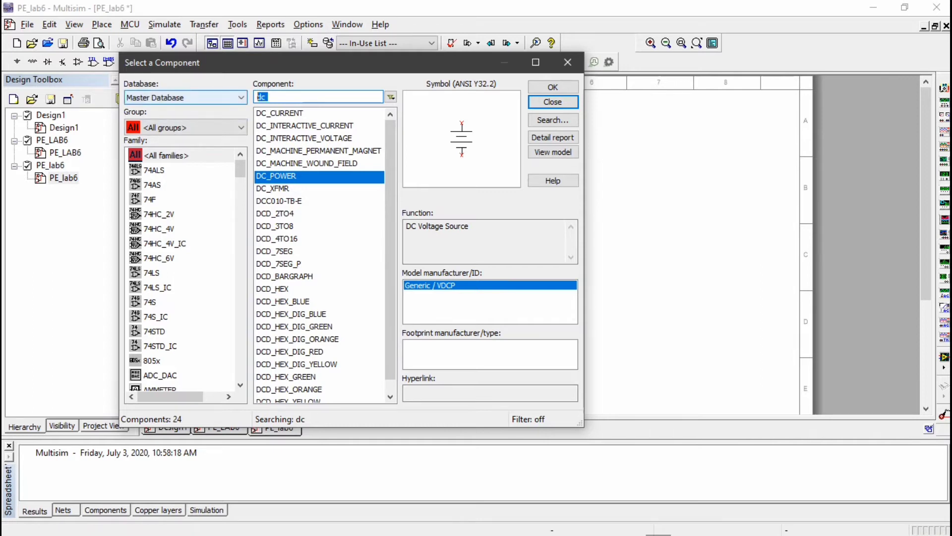
{"action": "type", "text": "res"}
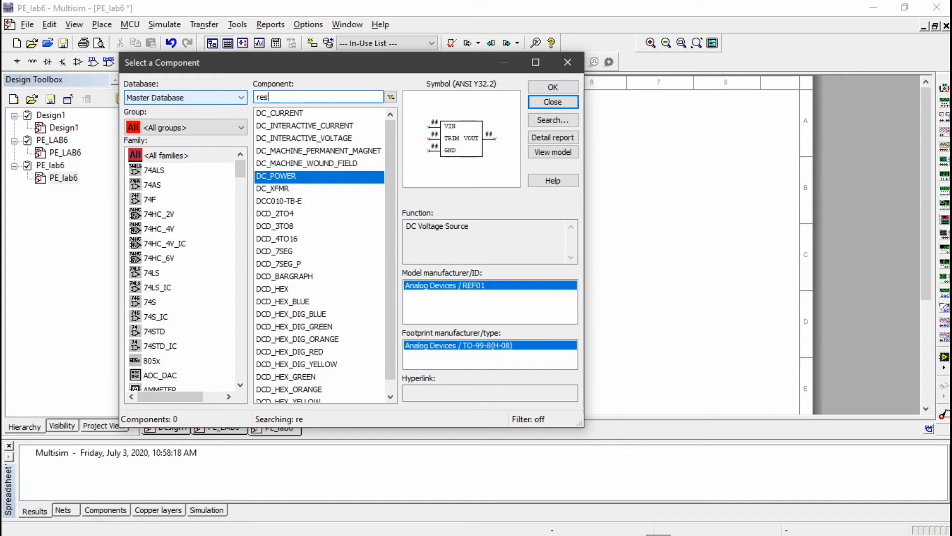
{"action": "type", "text": "is"}
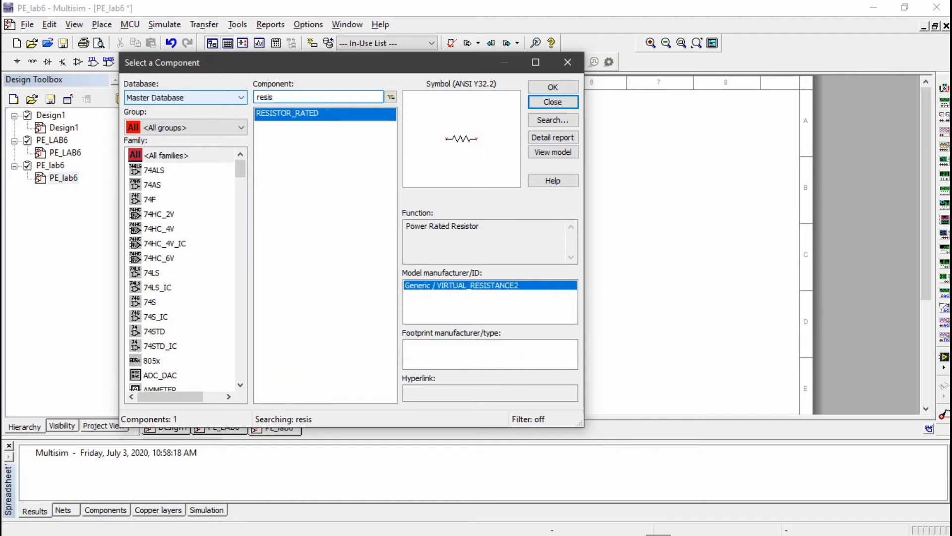
{"action": "key", "text": "Return"}
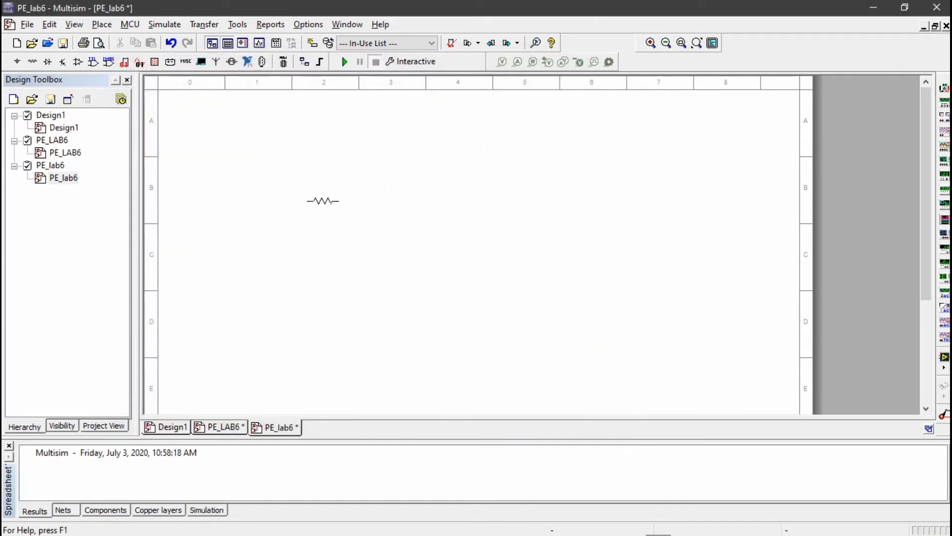
{"action": "key", "text": "ctrl+r"}
{"action": "left_click", "coordinate": [269, 191]}
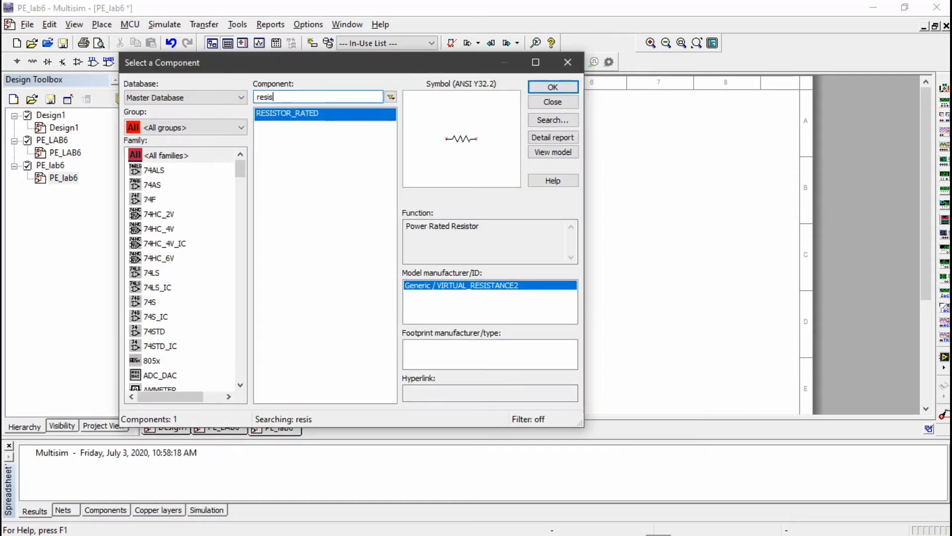
Place a second RESISTOR_RATED component, rotated vertical, just to the right of resistor R1.
{"action": "left_click_drag", "start_coordinate": [275, 97], "coordinate": [240, 97]}
{"action": "type", "text": "res"}
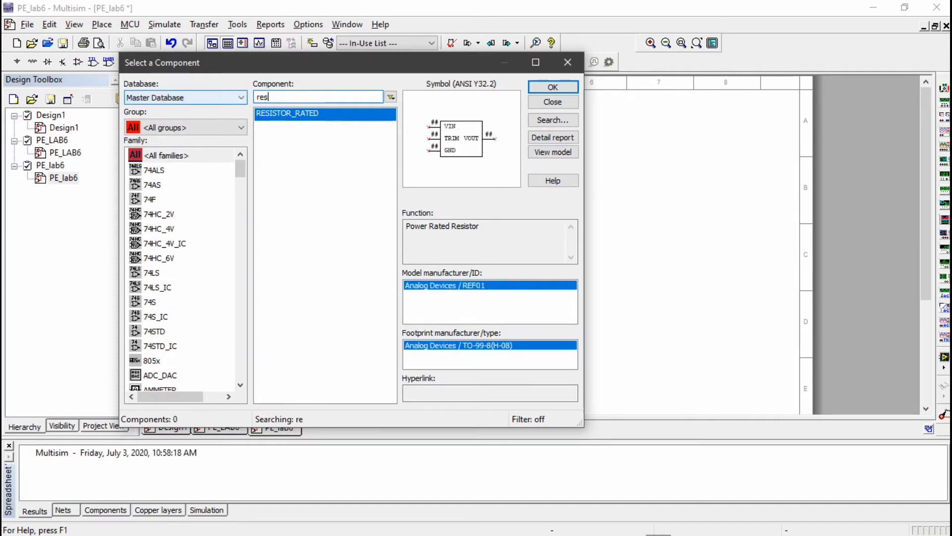
{"action": "type", "text": "s"}
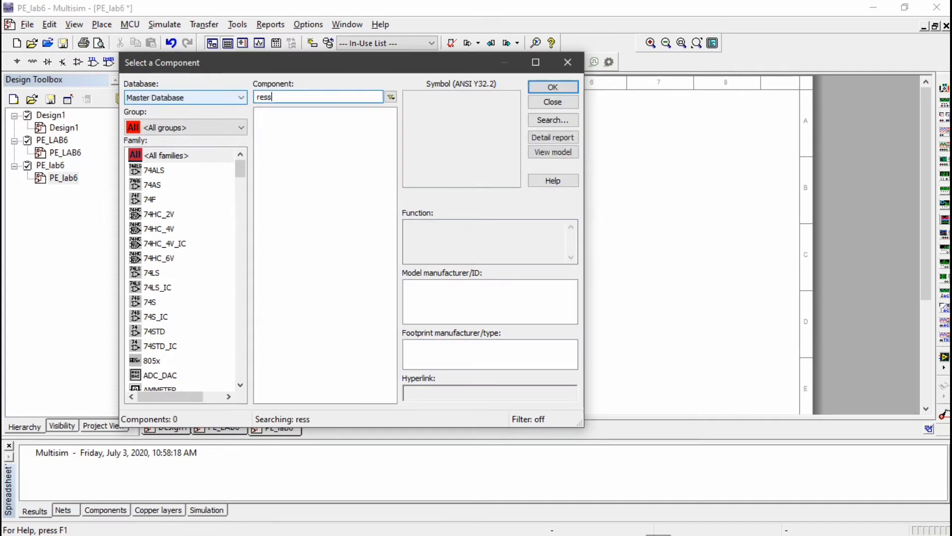
{"action": "key", "text": "Return"}
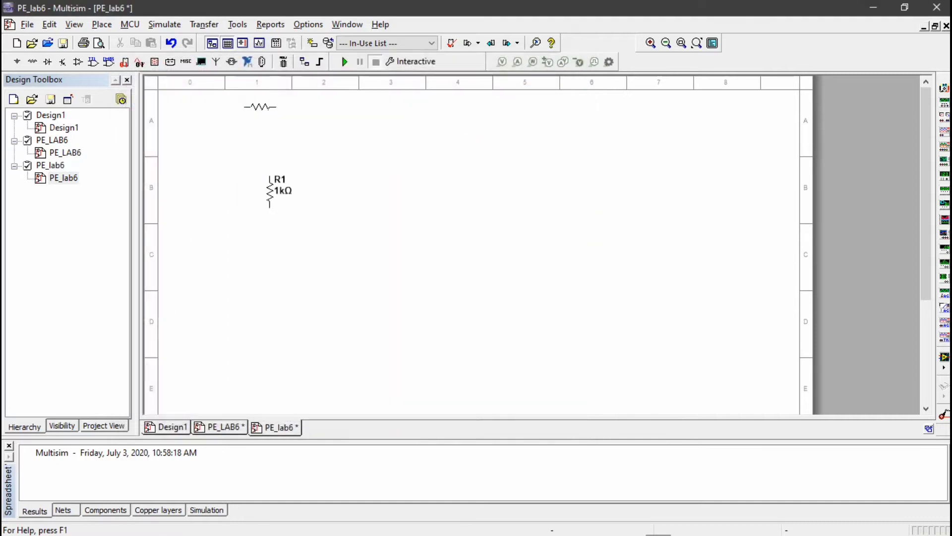
{"action": "key", "text": "ctrl+r"}
{"action": "left_click", "coordinate": [307, 191]}
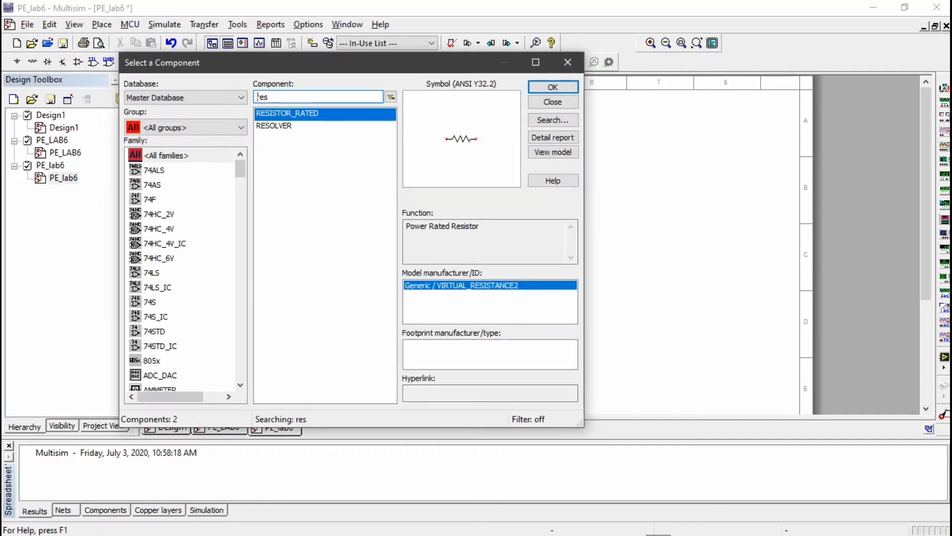
Find the non-polarized CAPACITOR_RATED component and place it horizontally below the two resistors.
{"action": "left_click_drag", "start_coordinate": [278, 97], "coordinate": [221, 98]}
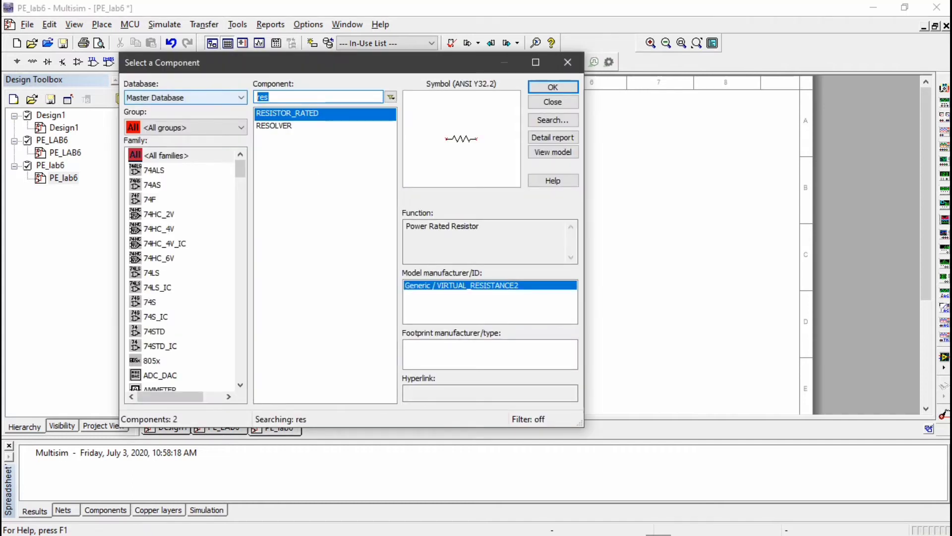
{"action": "type", "text": "cap"}
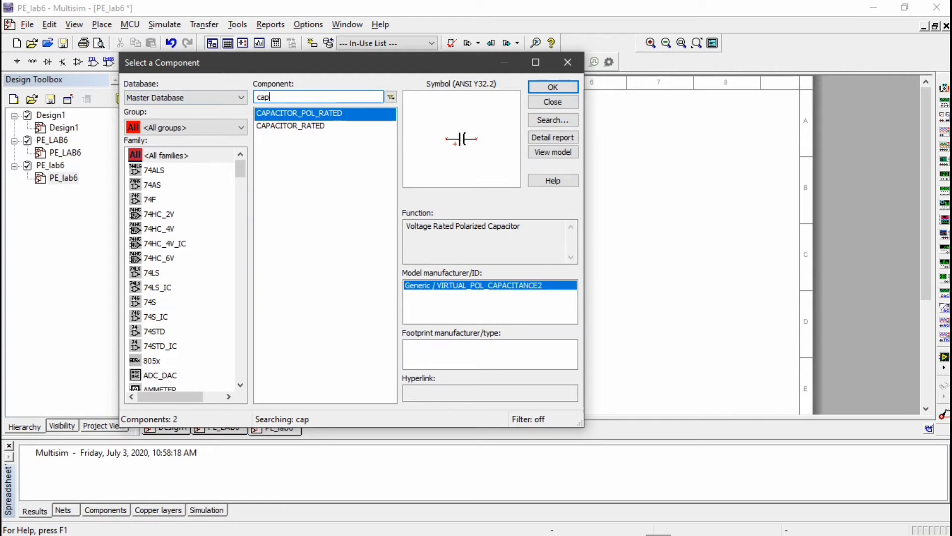
{"action": "key", "text": "Down"}
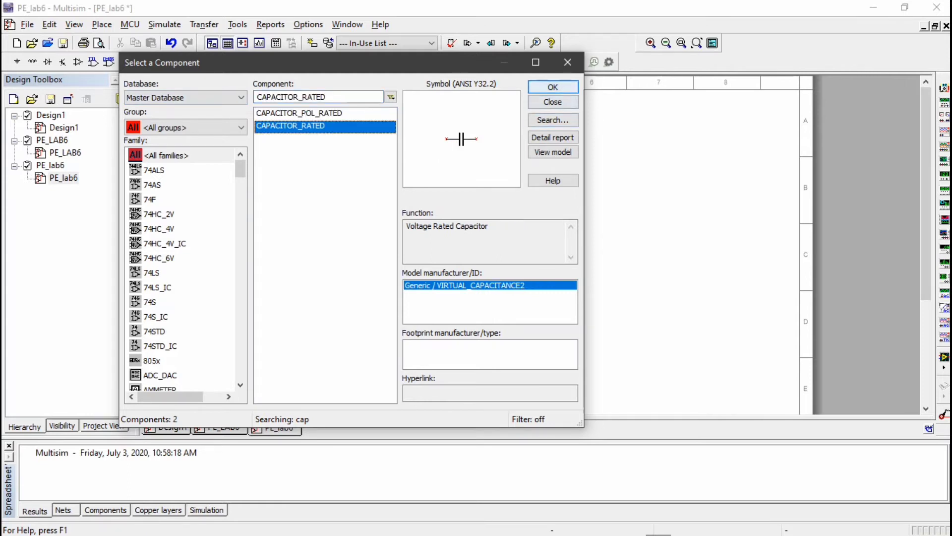
{"action": "left_click", "coordinate": [553, 86]}
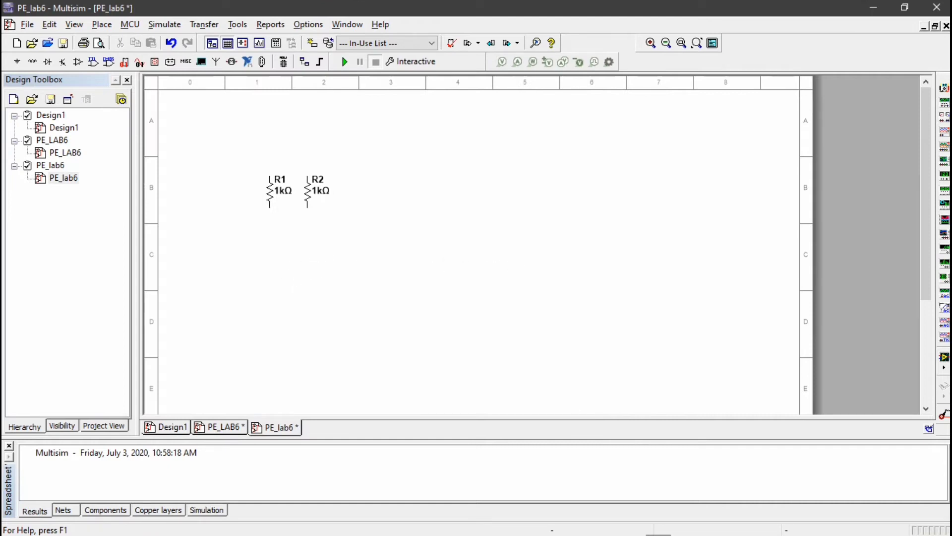
{"action": "left_click", "coordinate": [303, 276]}
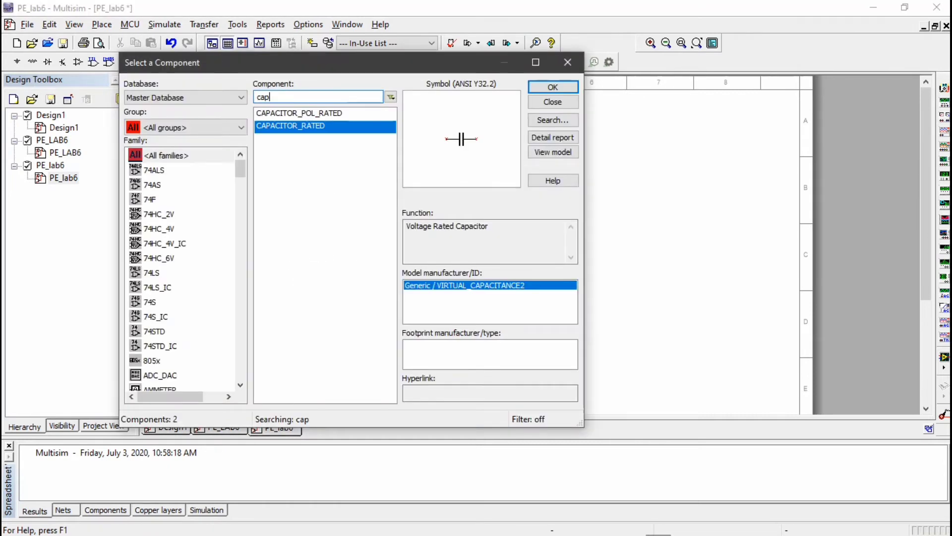
Search the component library for "pote" and place a POTENTIOMETER symbol above and to the left of R1.
{"action": "type", "text": "pote"}
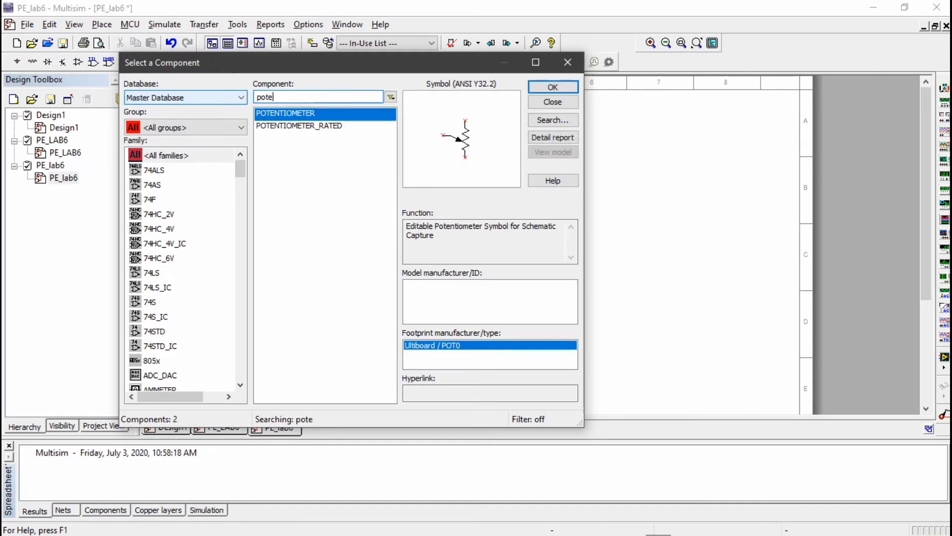
{"action": "key", "text": "Return"}
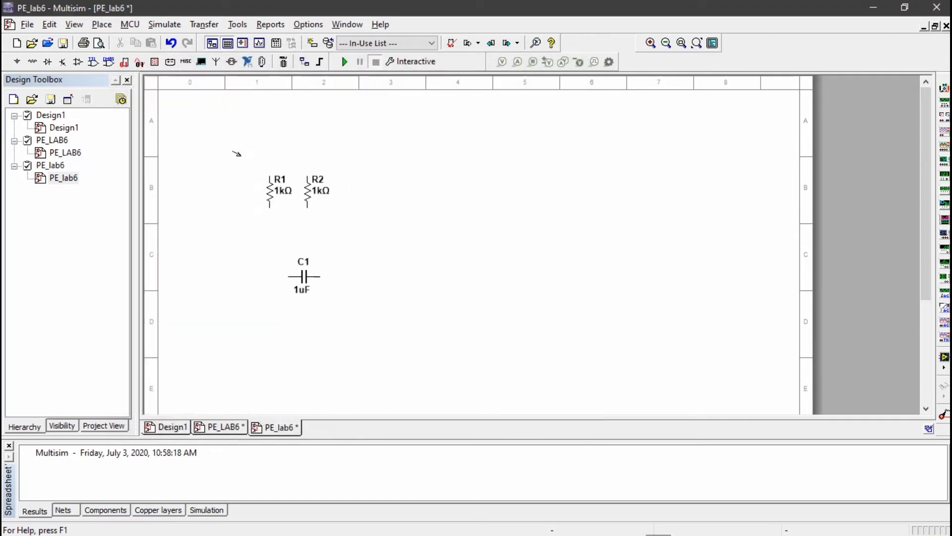
{"action": "left_click", "coordinate": [237, 153]}
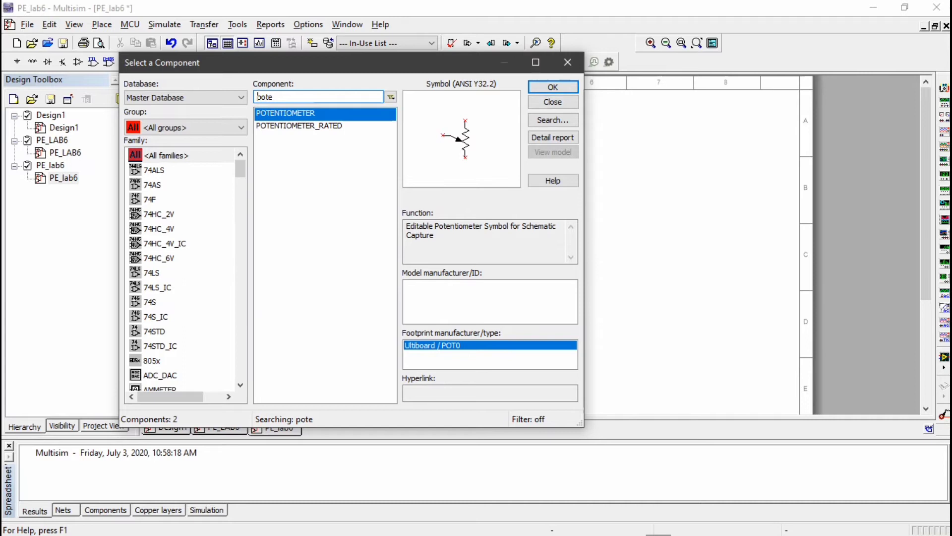
Place two POTENTIOMETER_RATED components, one over the potentiometer symbol at the upper left and one far to the right of capacitor C1.
{"action": "left_click", "coordinate": [299, 126]}
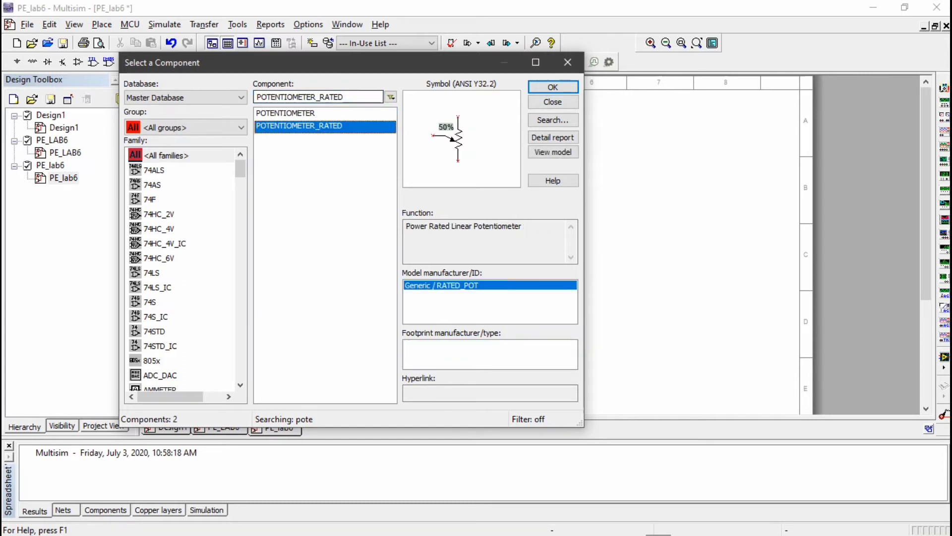
{"action": "left_click", "coordinate": [553, 87]}
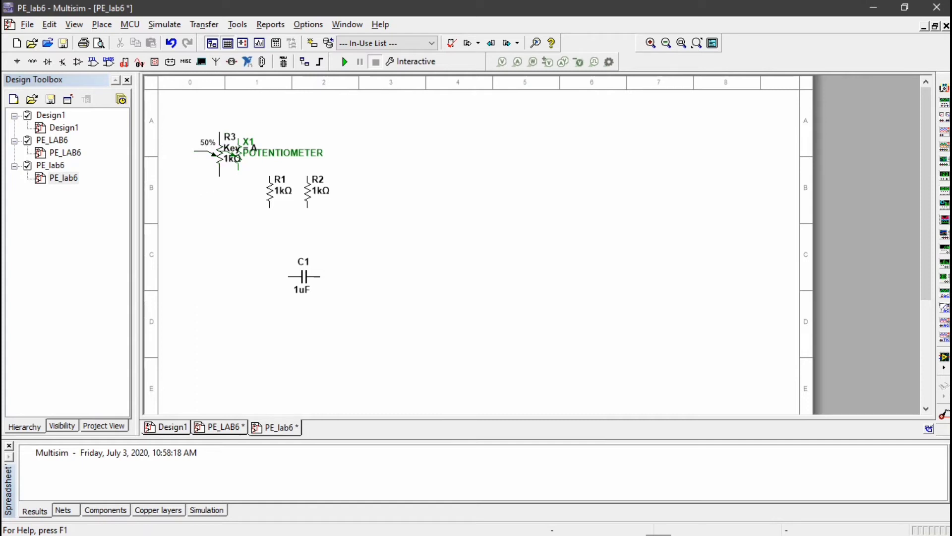
{"action": "left_click", "coordinate": [219, 154]}
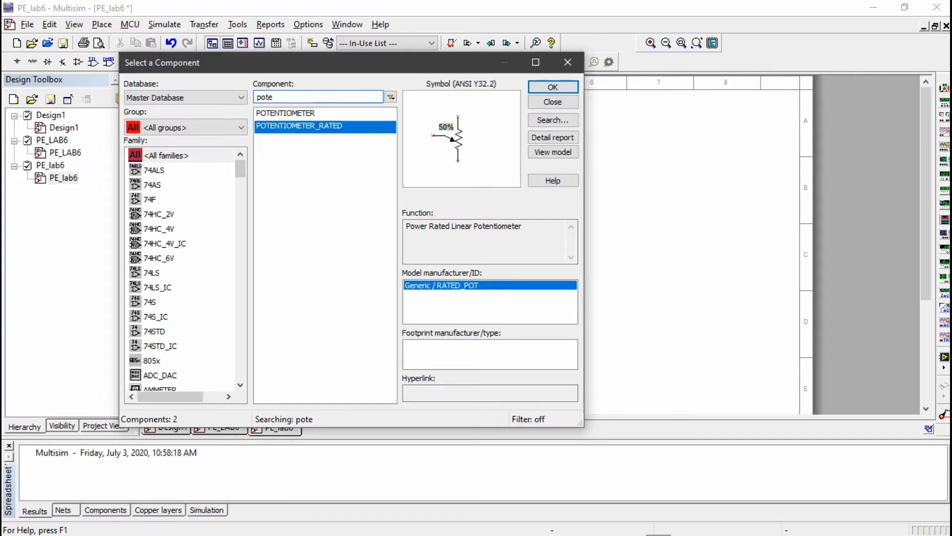
{"action": "left_click", "coordinate": [553, 87]}
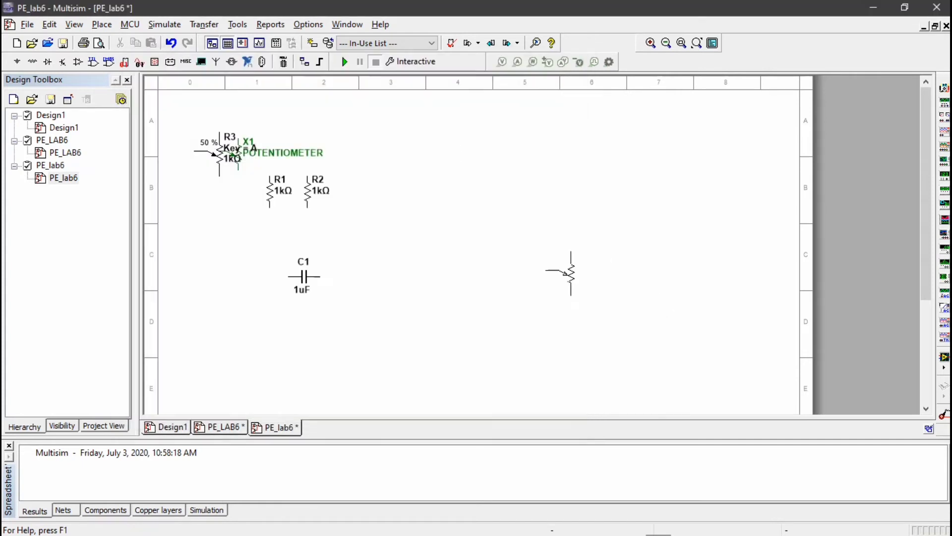
{"action": "left_click", "coordinate": [559, 268]}
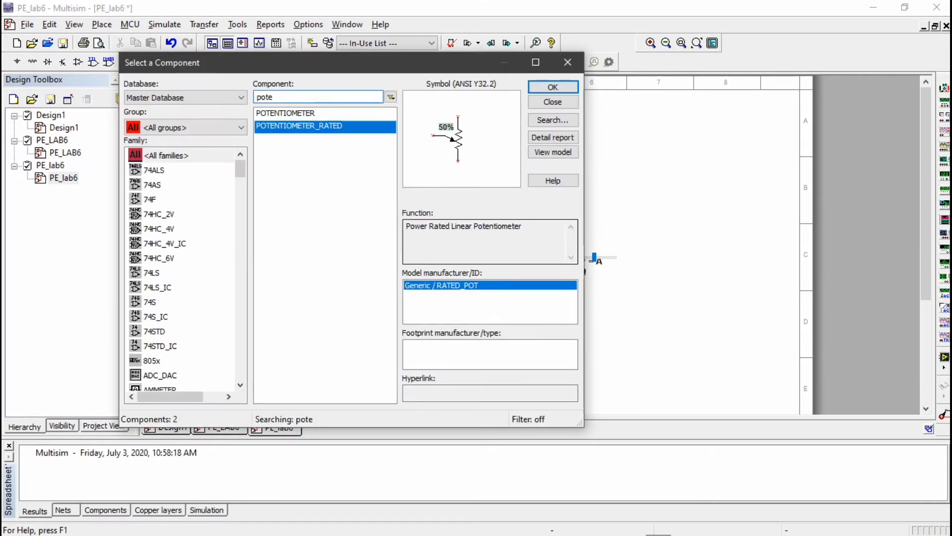
{"action": "left_click_drag", "start_coordinate": [267, 97], "coordinate": [240, 98]}
{"action": "type", "text": "powe"}
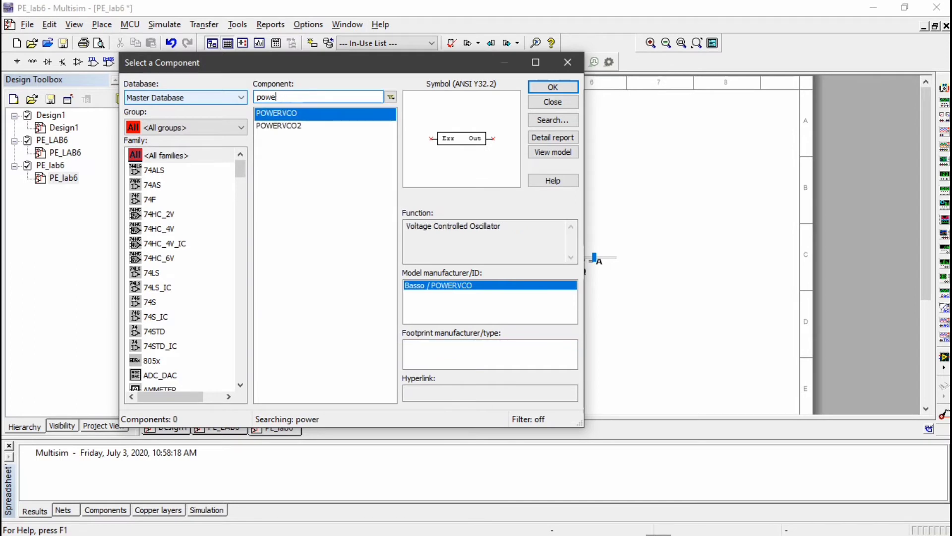
{"action": "key", "text": "BackSpace"}
{"action": "key", "text": "BackSpace"}
{"action": "key", "text": "BackSpace"}
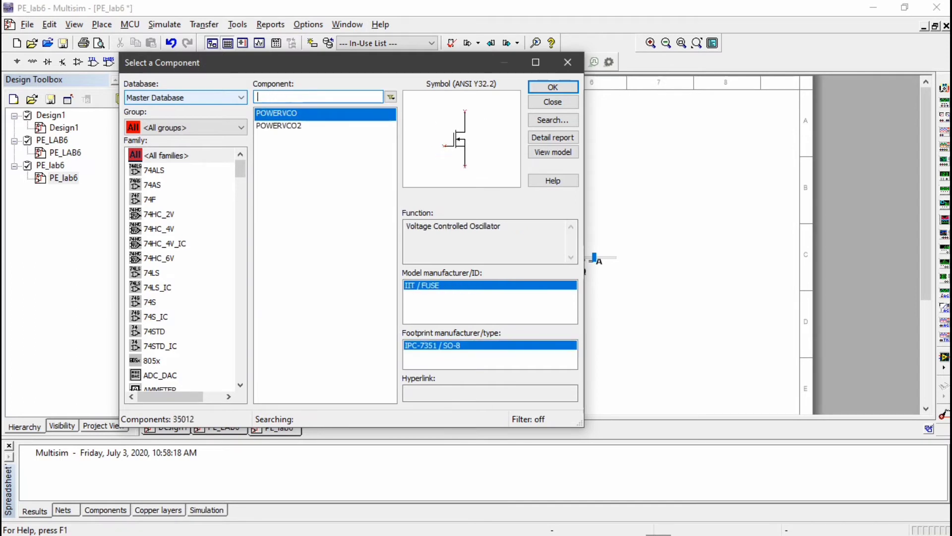
Search the component library for "dc" and place a DC_POWER source, rotated 90°, above potentiometer R4.
{"action": "type", "text": "dc"}
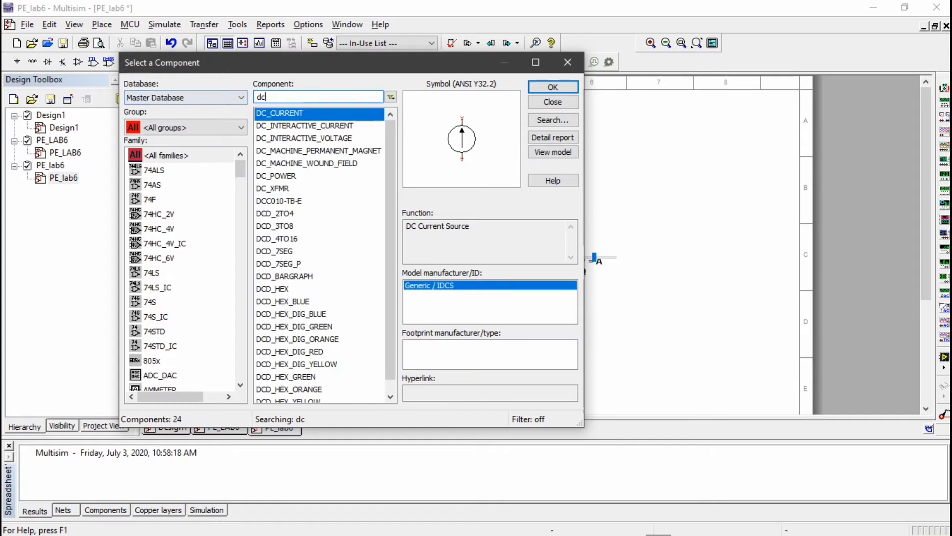
{"action": "left_click", "coordinate": [276, 176]}
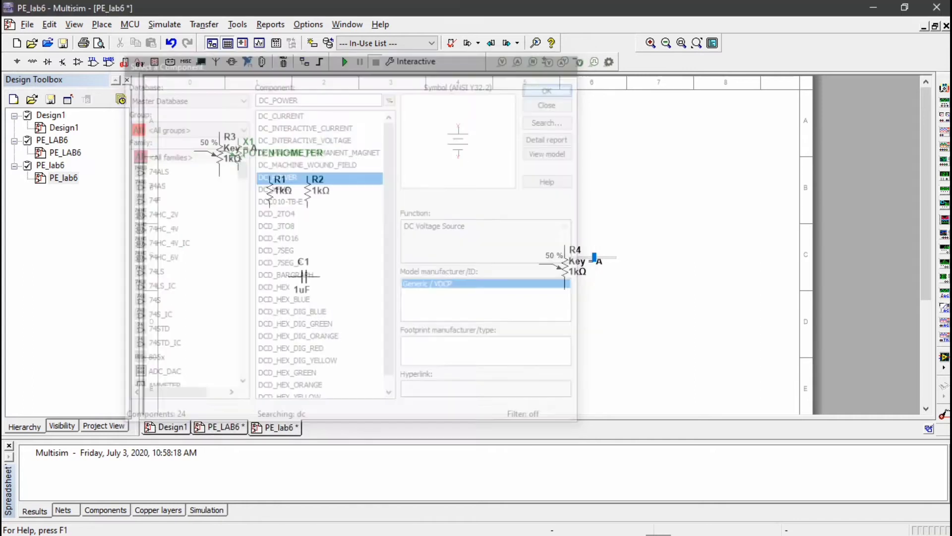
{"action": "left_click", "coordinate": [552, 86]}
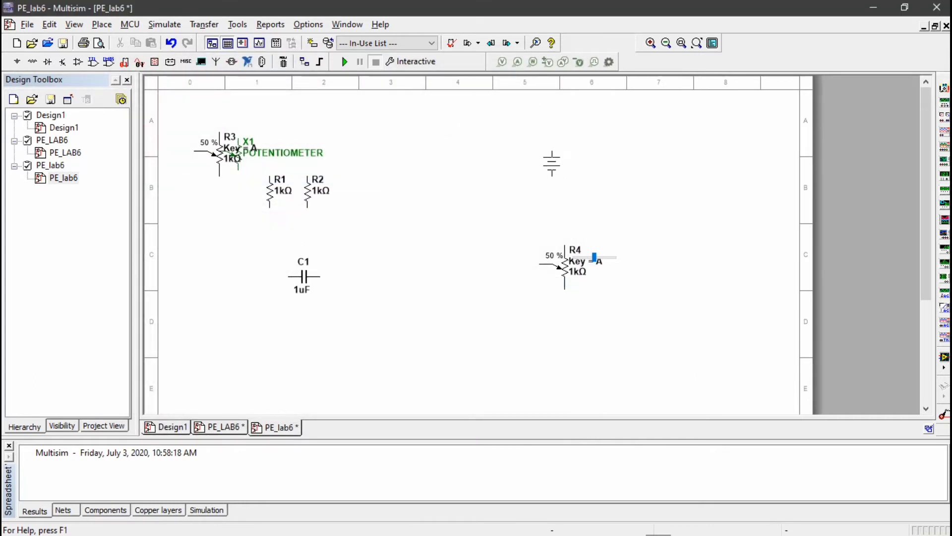
{"action": "key", "text": "ctrl+r"}
{"action": "left_click", "coordinate": [530, 157]}
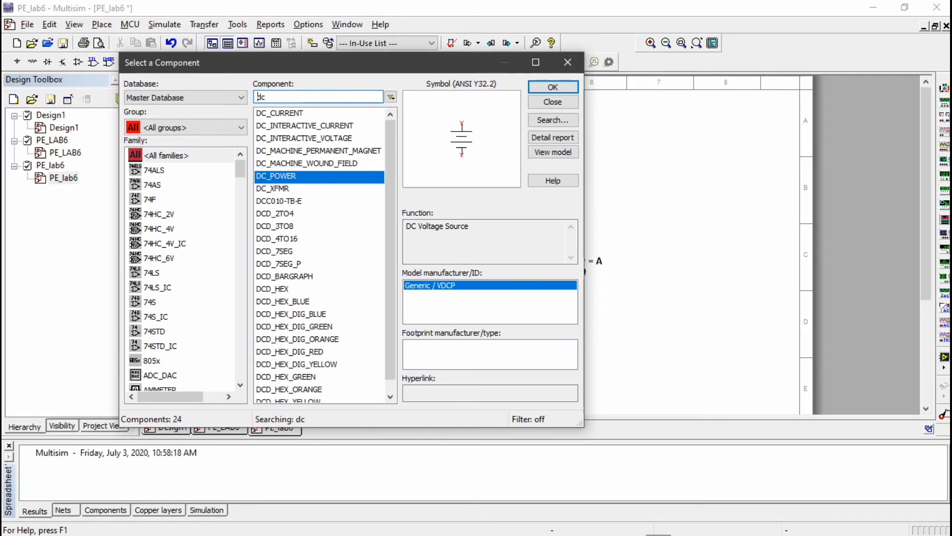
Search the component library for "buffer" and place one BUFFER below and to the right of potentiometer R4.
{"action": "type", "text": "bu"}
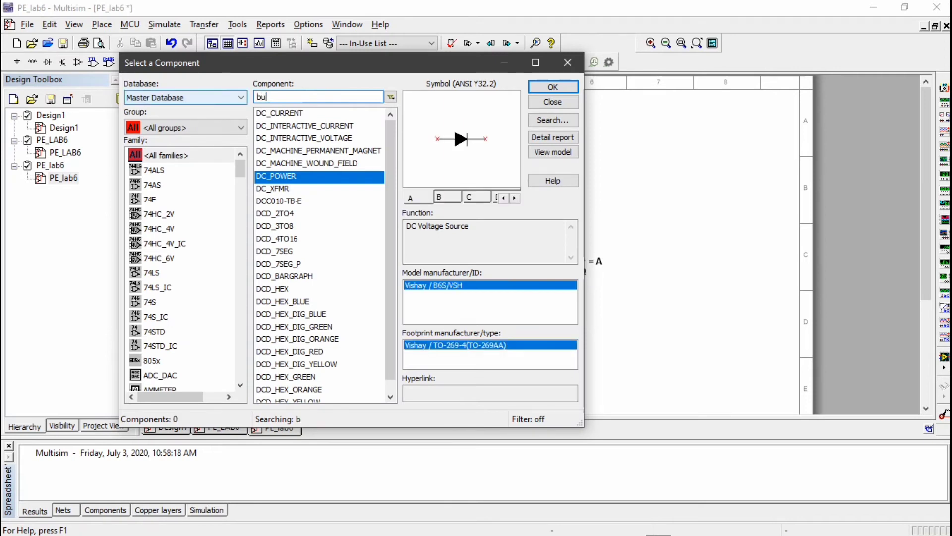
{"action": "type", "text": "ffer"}
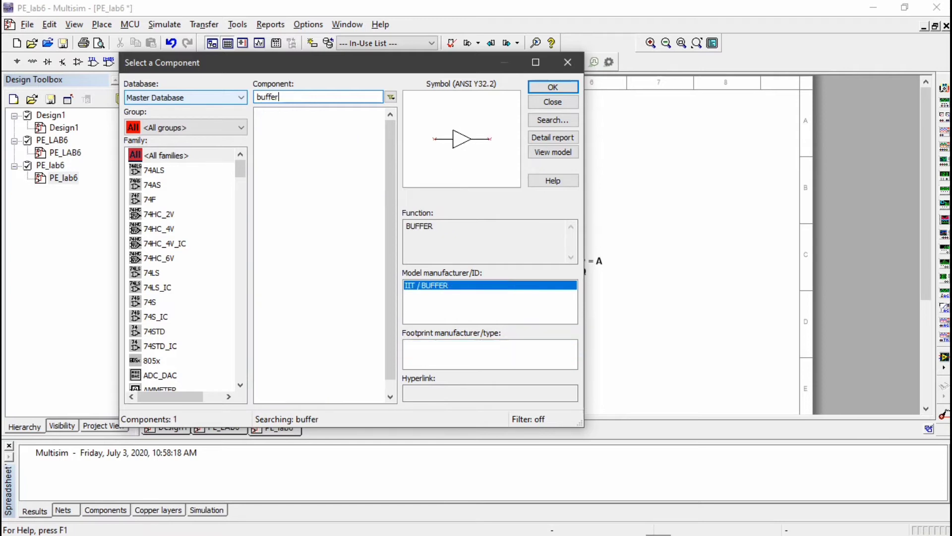
{"action": "key", "text": "Return"}
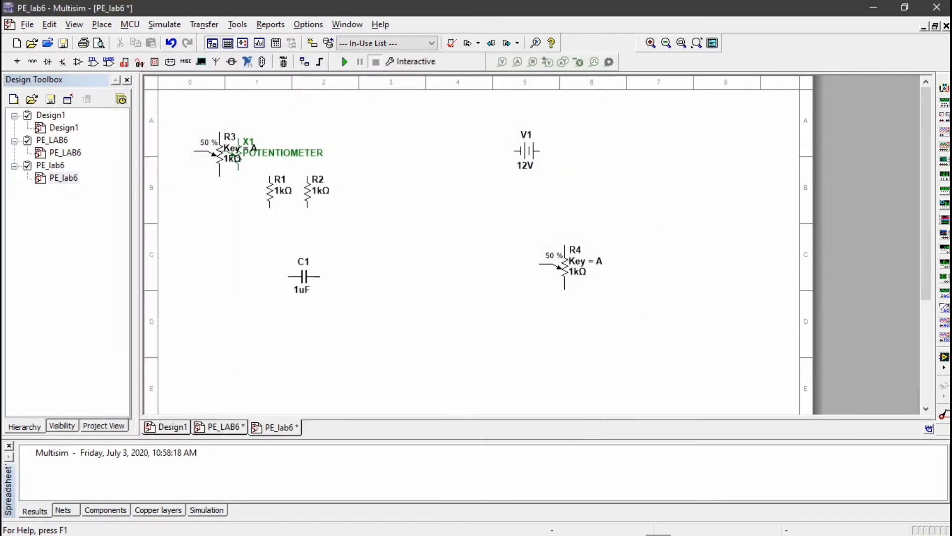
{"action": "left_click", "coordinate": [671, 308]}
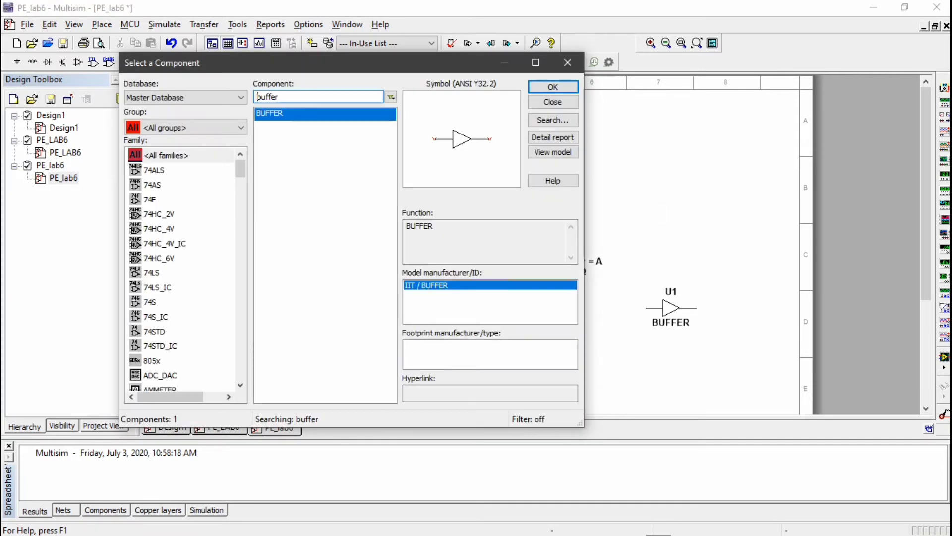
{"action": "left_click", "coordinate": [553, 102]}
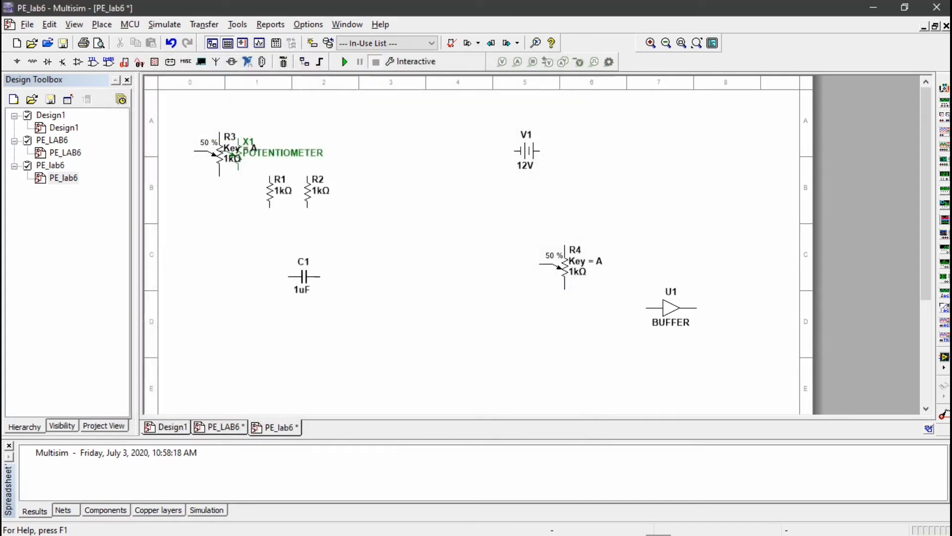
Move potentiometer R3 down off the overlapping POTENTIOMETER symbol X1 and delete X1.
{"action": "left_click_drag", "start_coordinate": [178, 115], "coordinate": [352, 222]}
{"action": "key", "text": "Escape"}
{"action": "left_click", "coordinate": [284, 153]}
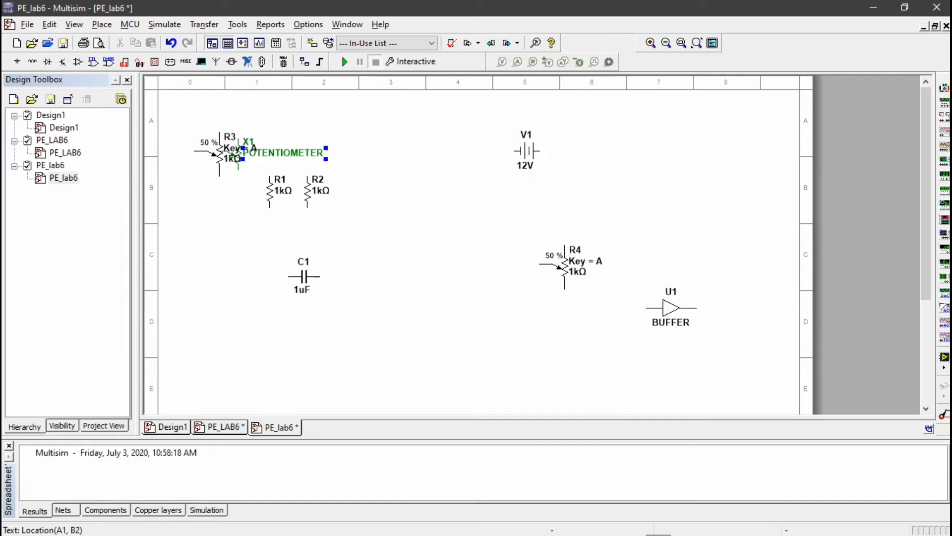
{"action": "left_click", "coordinate": [219, 154]}
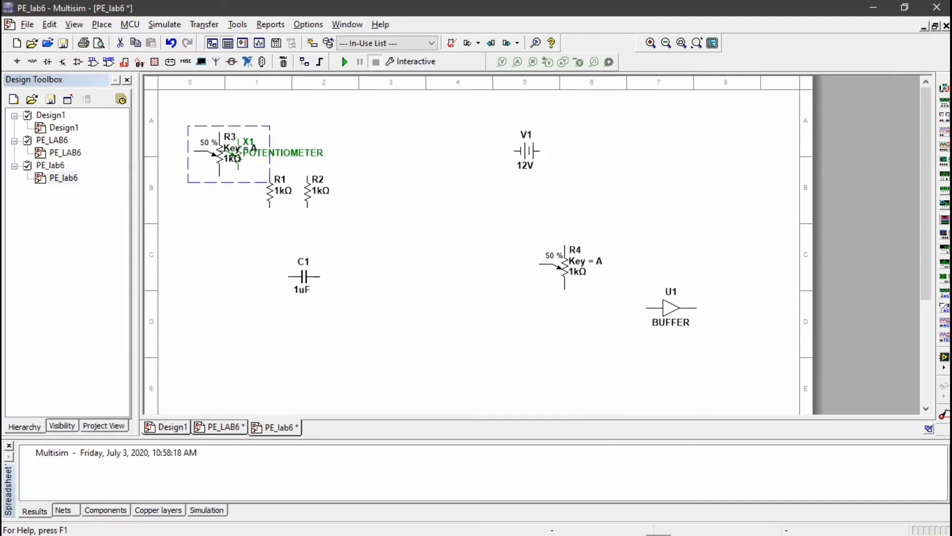
{"action": "left_click_drag", "start_coordinate": [228, 154], "coordinate": [210, 217]}
{"action": "left_click", "coordinate": [238, 170]}
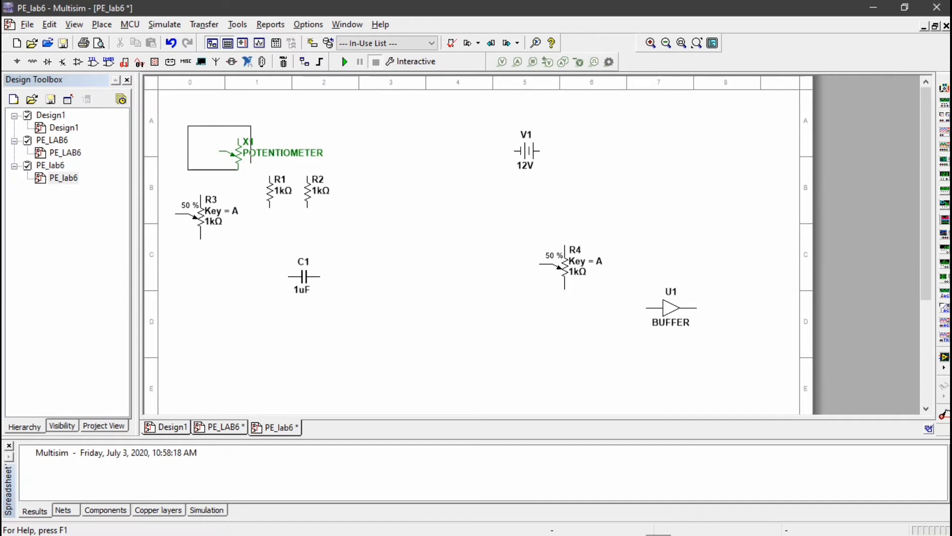
{"action": "key", "text": "Escape"}
{"action": "left_click", "coordinate": [239, 155]}
{"action": "key", "text": "Delete"}
{"action": "left_click", "coordinate": [229, 206]}
{"action": "left_click_drag", "start_coordinate": [229, 206], "coordinate": [237, 174]}
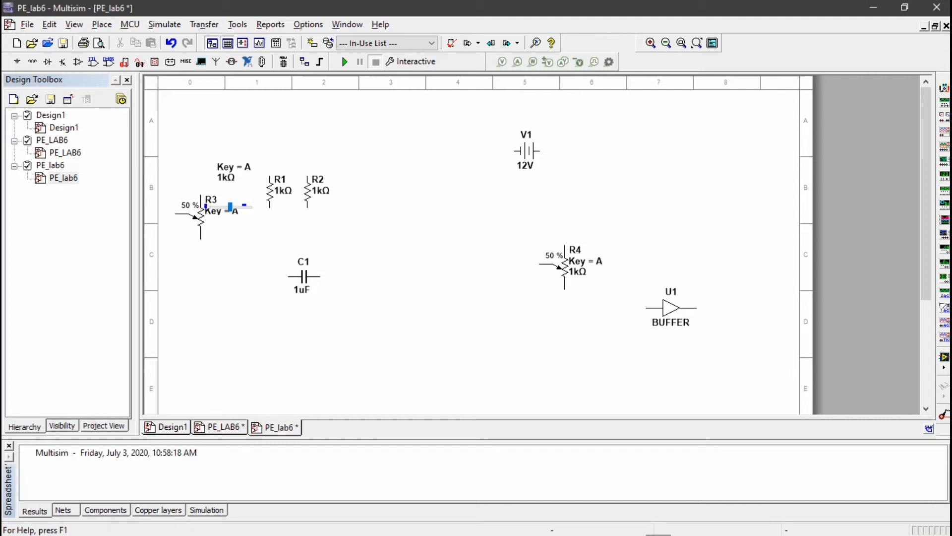
{"action": "key", "text": "ctrl+z"}
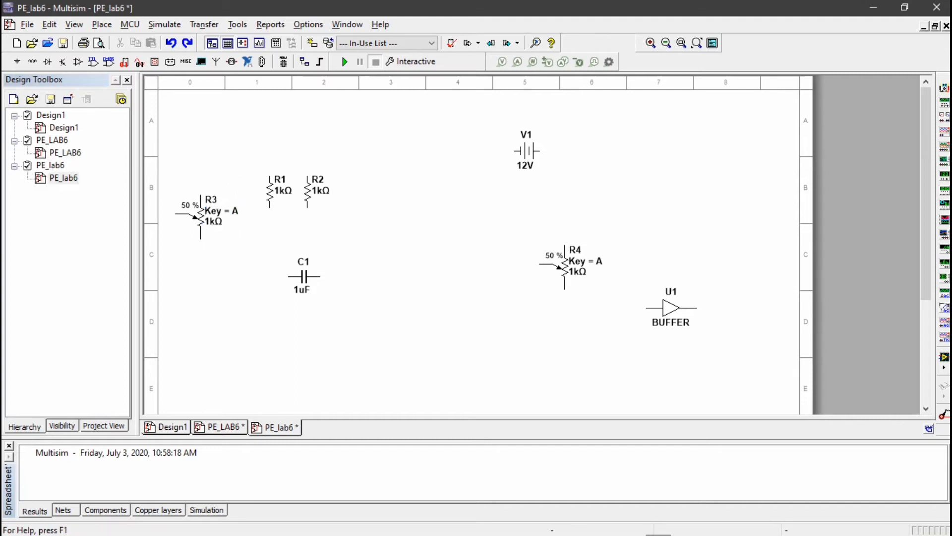
Move potentiometer R3 up to the sheet's upper-left area and resistors R1 and R2 between source V1 and potentiometer R4.
{"action": "left_click", "coordinate": [230, 206]}
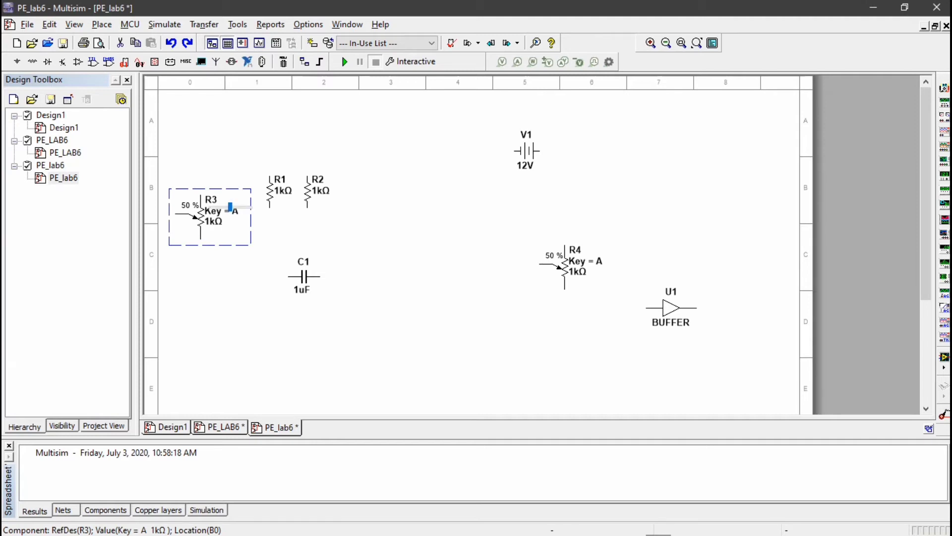
{"action": "left_click_drag", "start_coordinate": [230, 207], "coordinate": [258, 166]}
{"action": "left_click", "coordinate": [347, 223]}
{"action": "left_click_drag", "start_coordinate": [308, 191], "coordinate": [550, 197]}
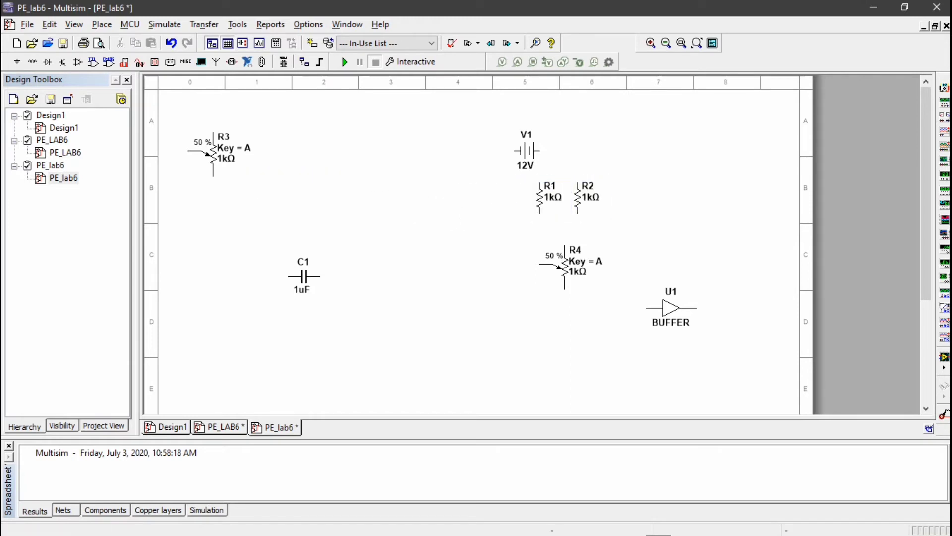
Place the TL494NC_5 component from the User Database's tlp494 family in the middle of the schematic, between C1 and R4.
{"action": "left_click", "coordinate": [102, 25]}
{"action": "left_click", "coordinate": [130, 40]}
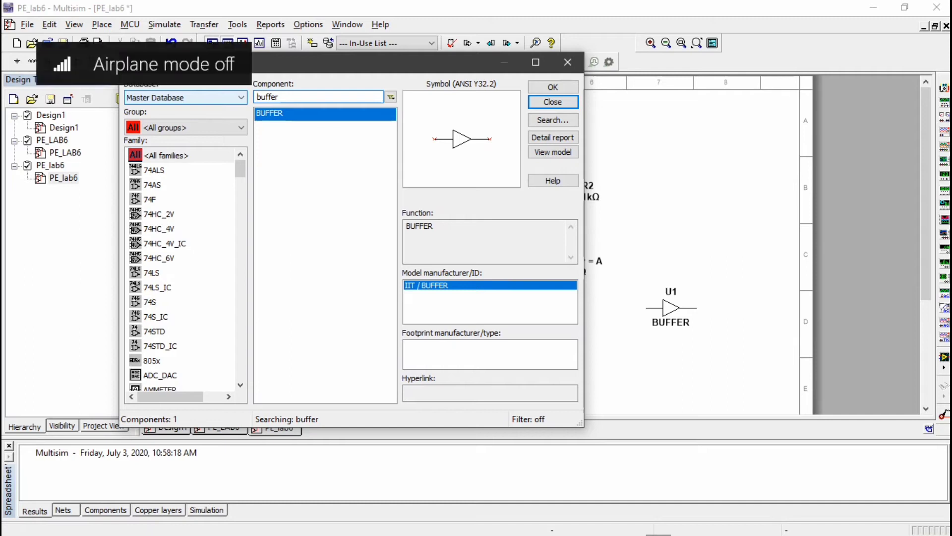
{"action": "left_click", "coordinate": [199, 97]}
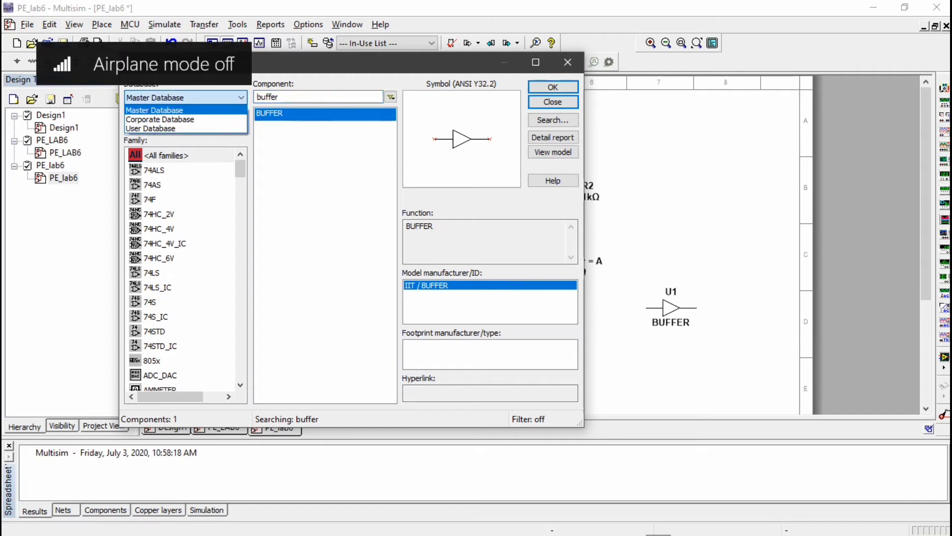
{"action": "left_click", "coordinate": [163, 128]}
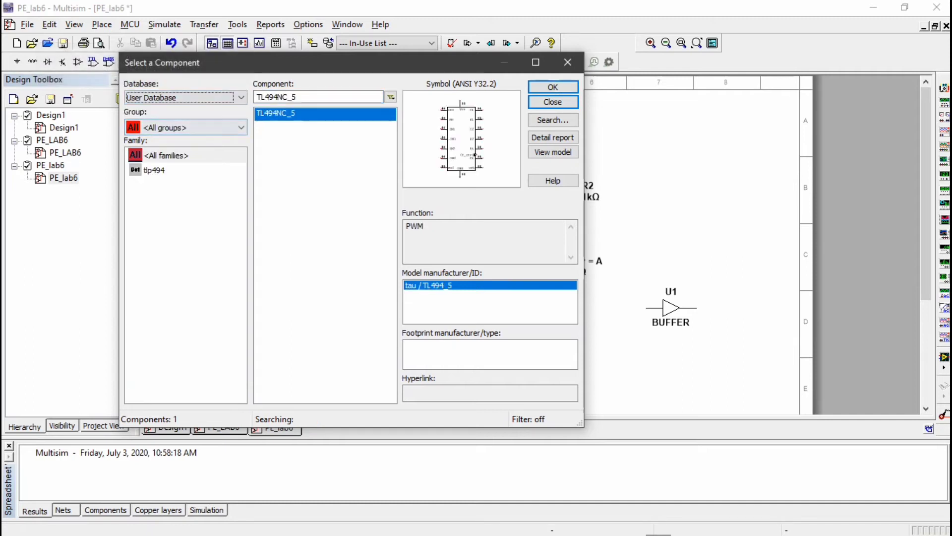
{"action": "left_click", "coordinate": [155, 170]}
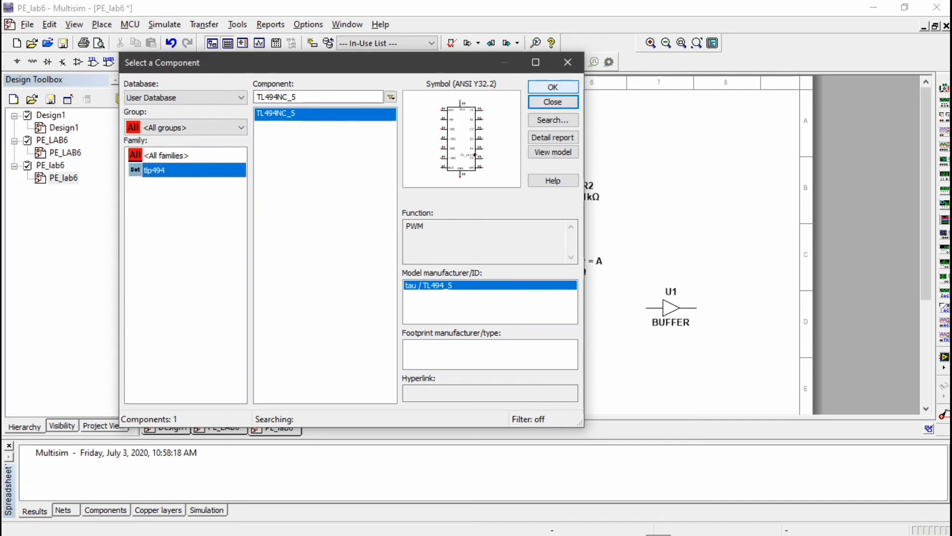
{"action": "left_click", "coordinate": [553, 87]}
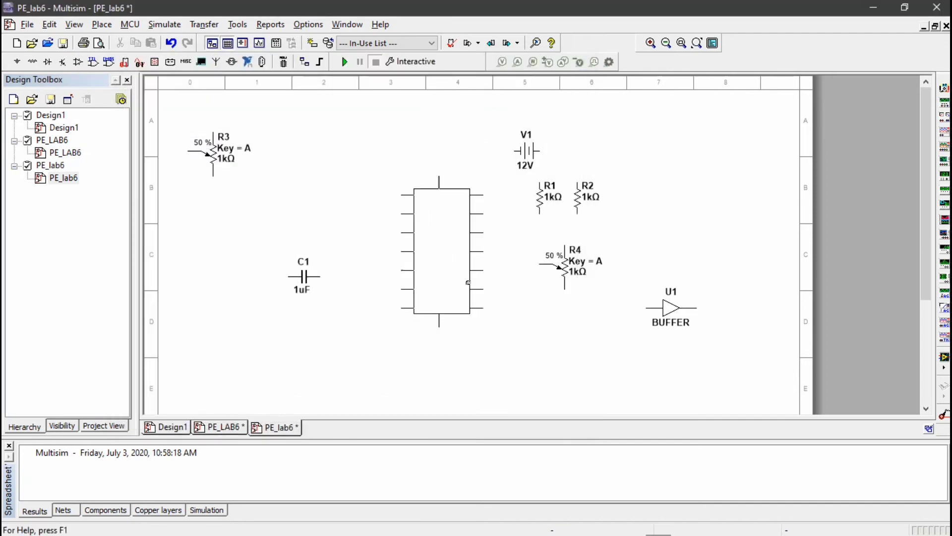
{"action": "left_click", "coordinate": [462, 289]}
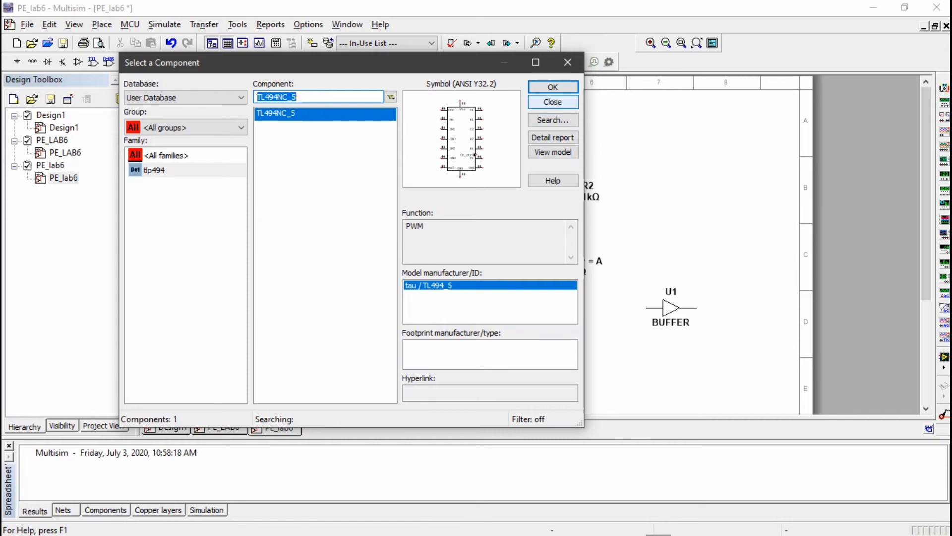
{"action": "left_click", "coordinate": [553, 102]}
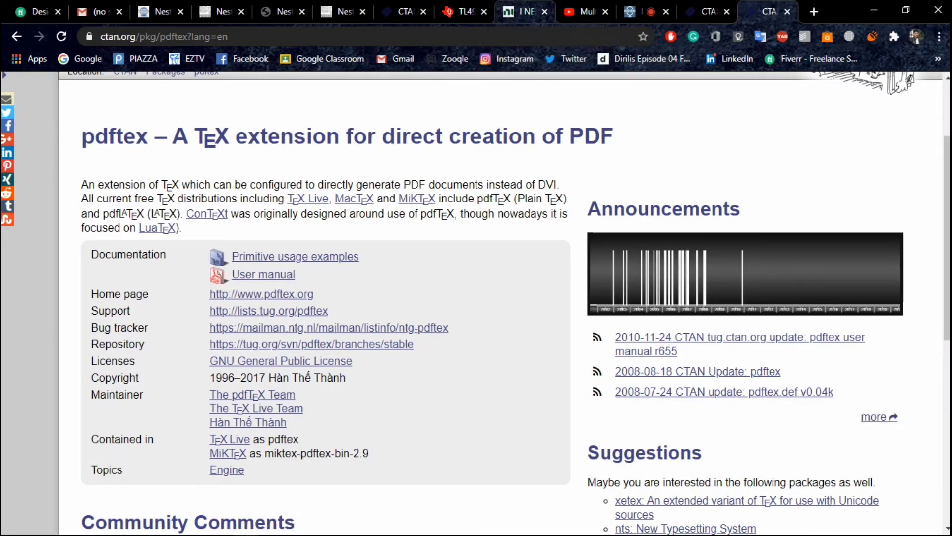
Switch to the browser, open the NI forum thread on a TL494 subcircuit model and examine the posts for attached model files.
{"action": "left_click", "coordinate": [523, 11]}
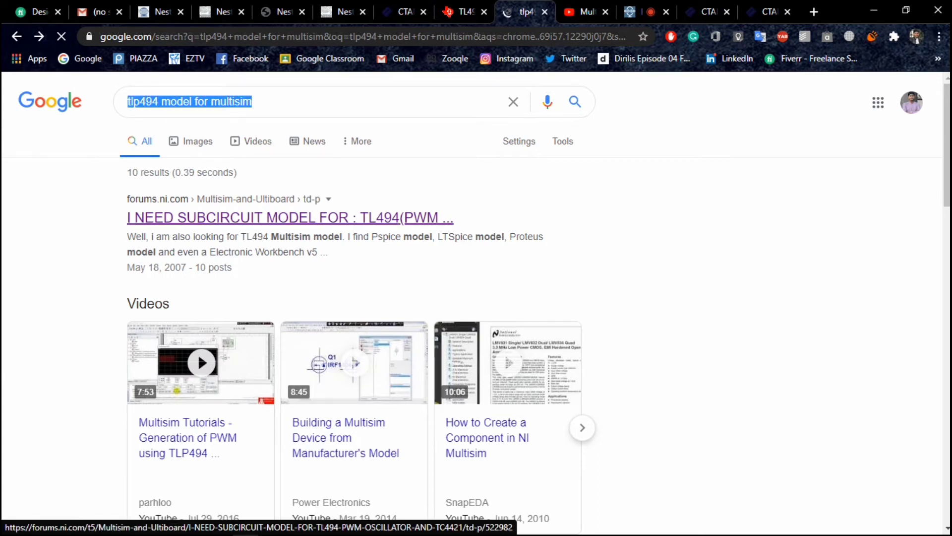
{"action": "left_click", "coordinate": [290, 218]}
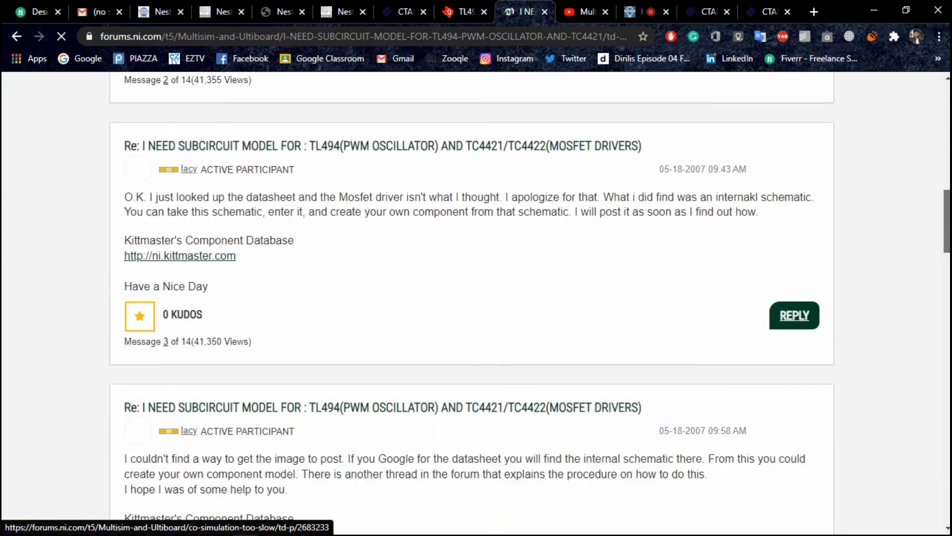
{"action": "scroll", "coordinate": [476, 298], "scroll_direction": "down", "scroll_amount": 15}
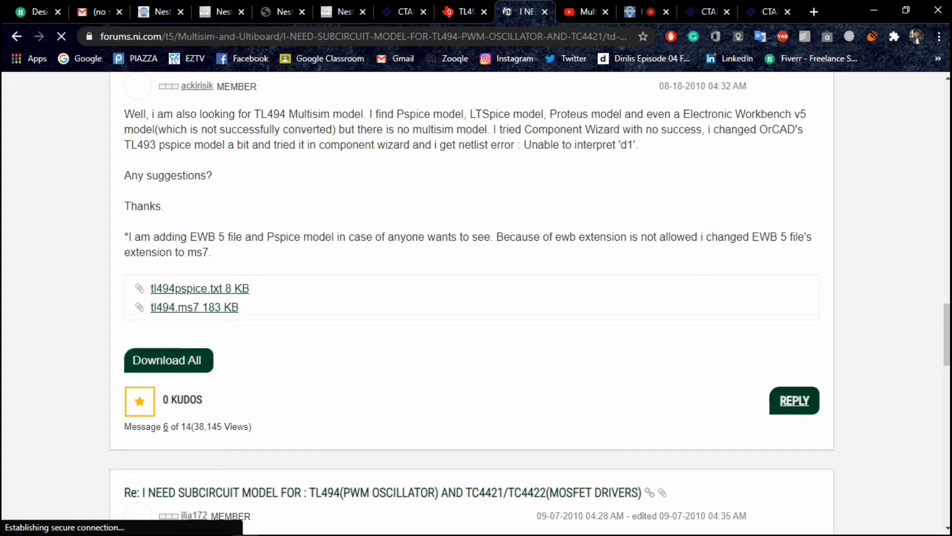
{"action": "left_click", "coordinate": [874, 11]}
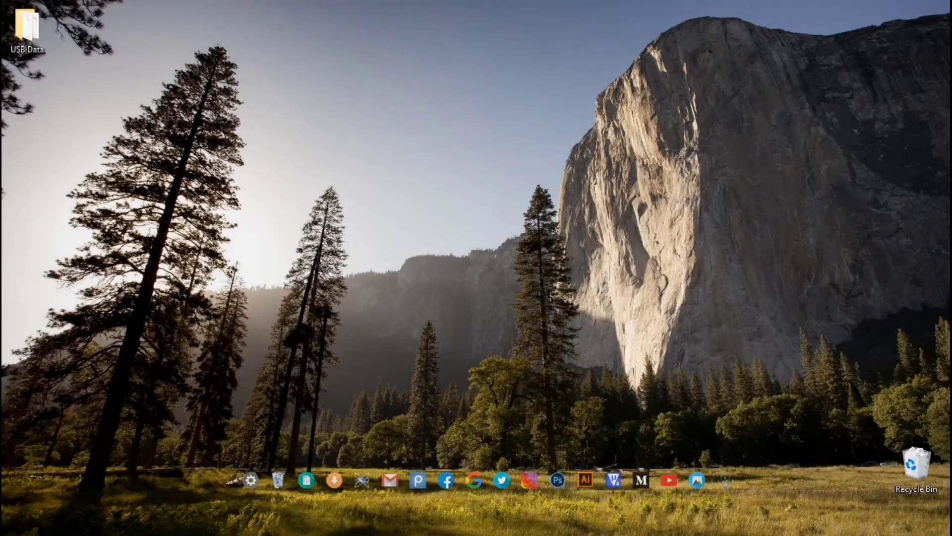
Switch back to Multisim and show the finished PE_LAB6 schematic.
{"action": "mouse_move", "coordinate": [501, 533]}
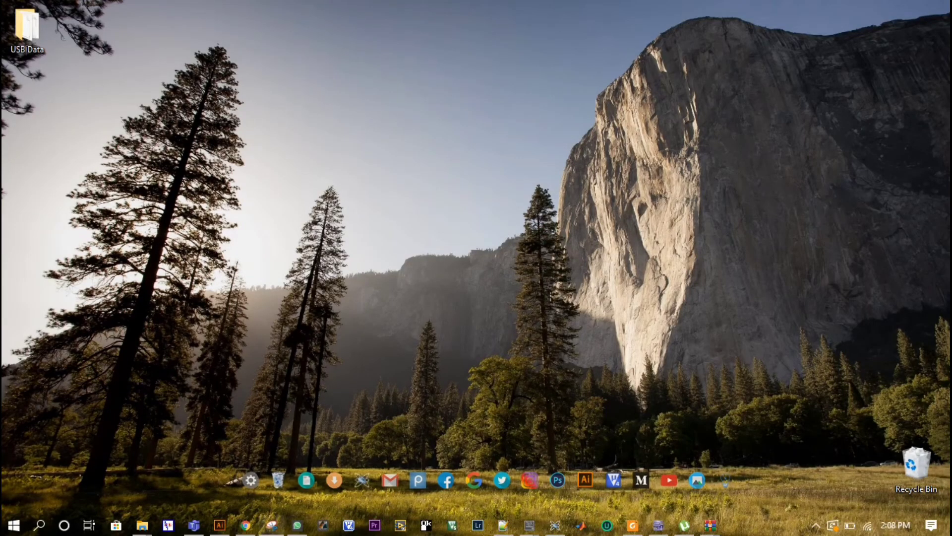
{"action": "left_click", "coordinate": [245, 525]}
{"action": "left_click", "coordinate": [245, 525]}
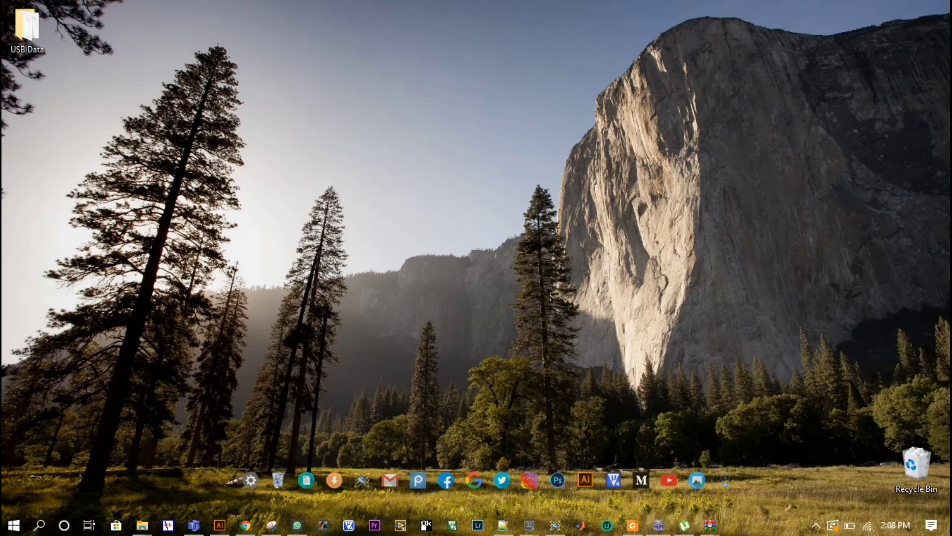
{"action": "left_click", "coordinate": [658, 525]}
{"action": "left_click", "coordinate": [221, 427]}
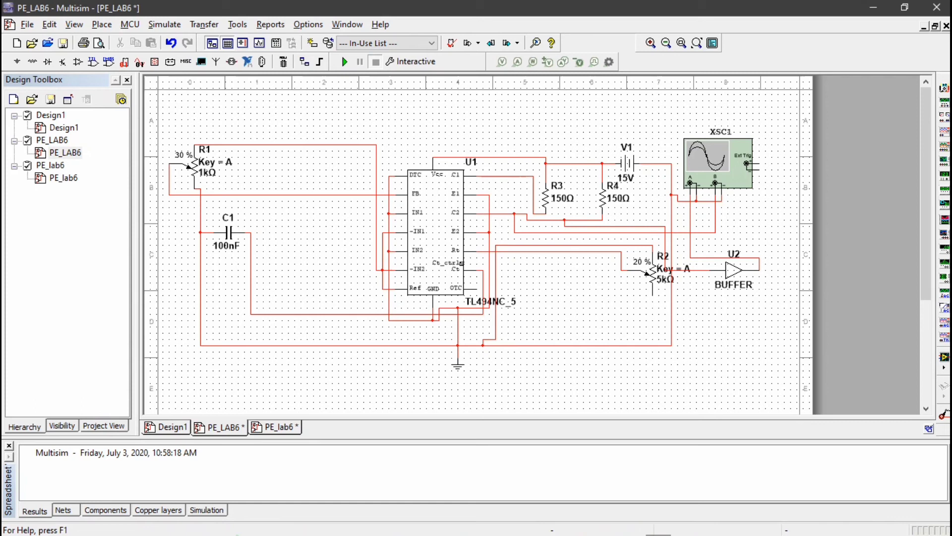
Save component U1 (TL494NC_5) to the User Database in the TTL group's tlp494 family.
{"action": "right_click", "coordinate": [429, 228]}
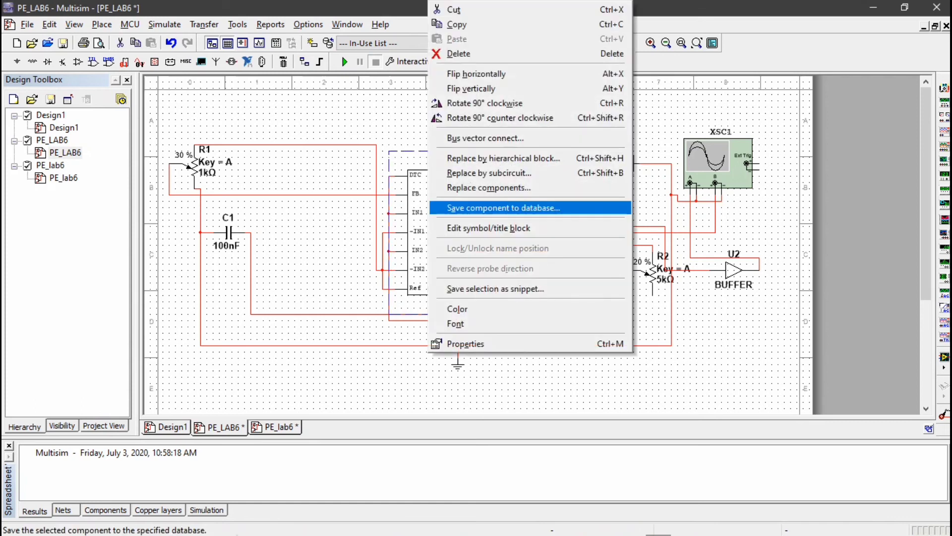
{"action": "left_click", "coordinate": [488, 208]}
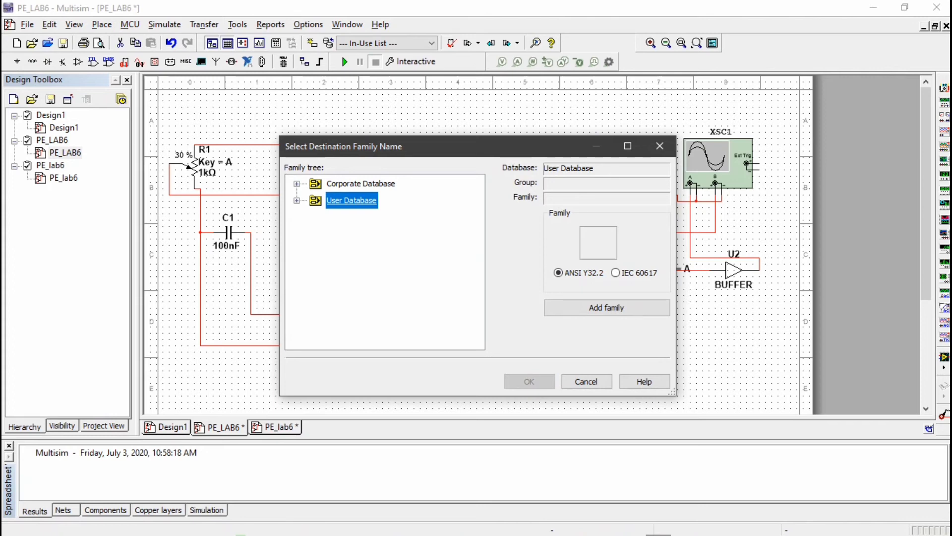
{"action": "left_click", "coordinate": [297, 201]}
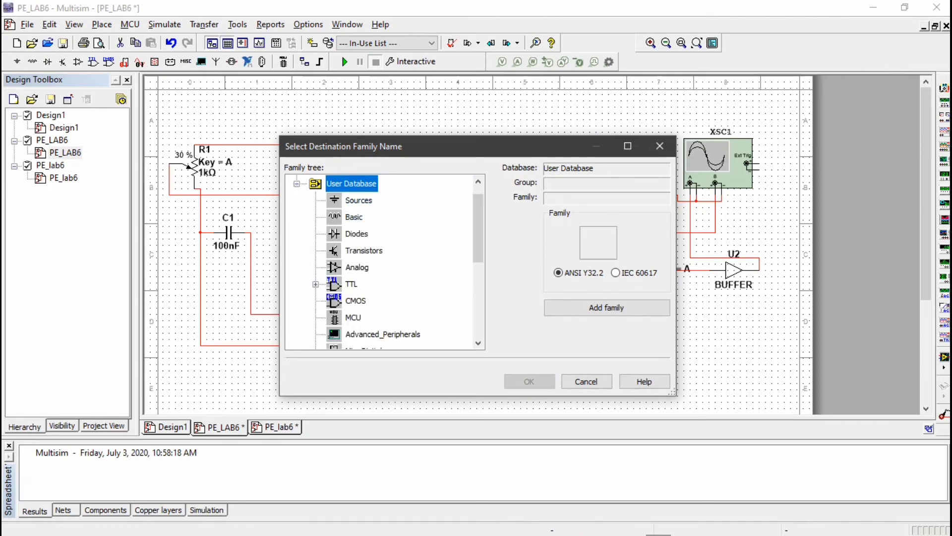
{"action": "left_click", "coordinate": [351, 285]}
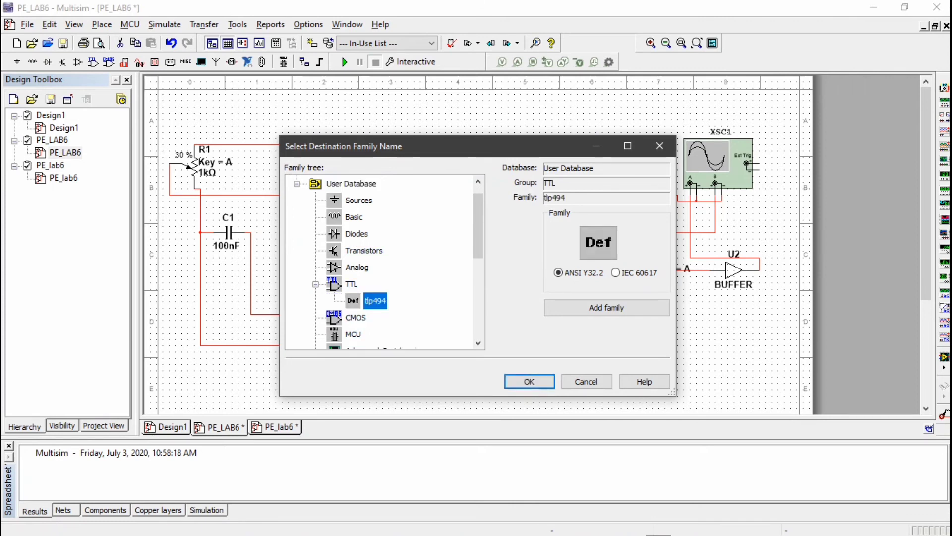
{"action": "left_click", "coordinate": [529, 381]}
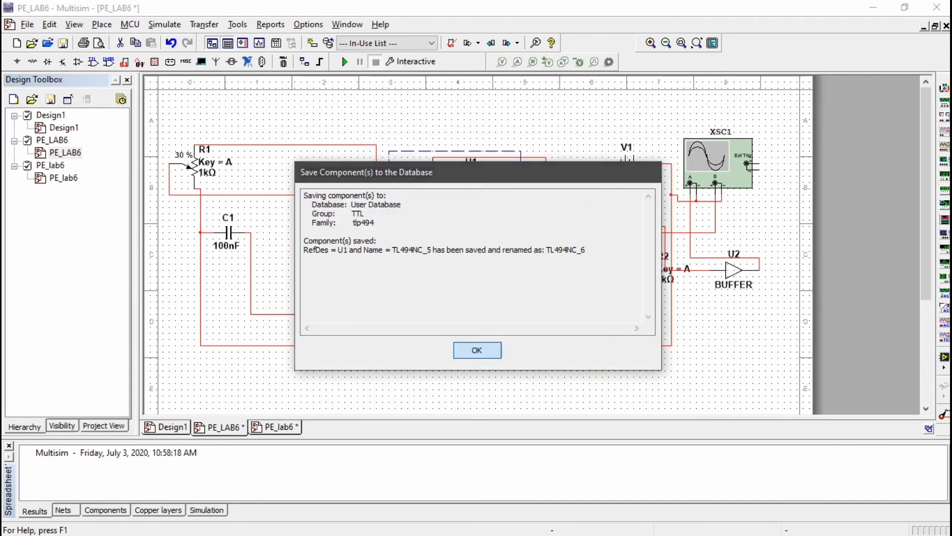
{"action": "key", "text": "Return"}
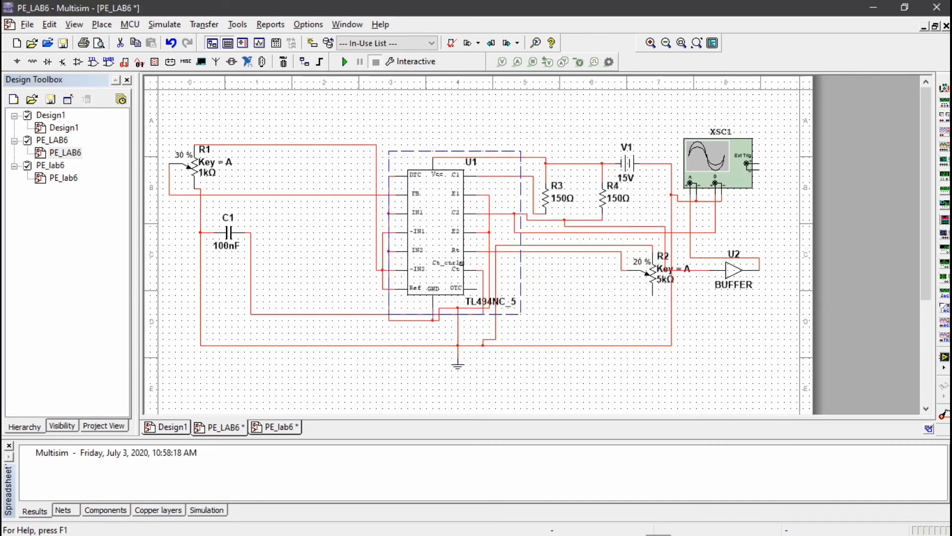
Show the unwired PE_lab6 schematic, then switch to Foxit Reader and examine the TLP494 circuit diagram in Experiment_6.pdf.
{"action": "left_click", "coordinate": [279, 427]}
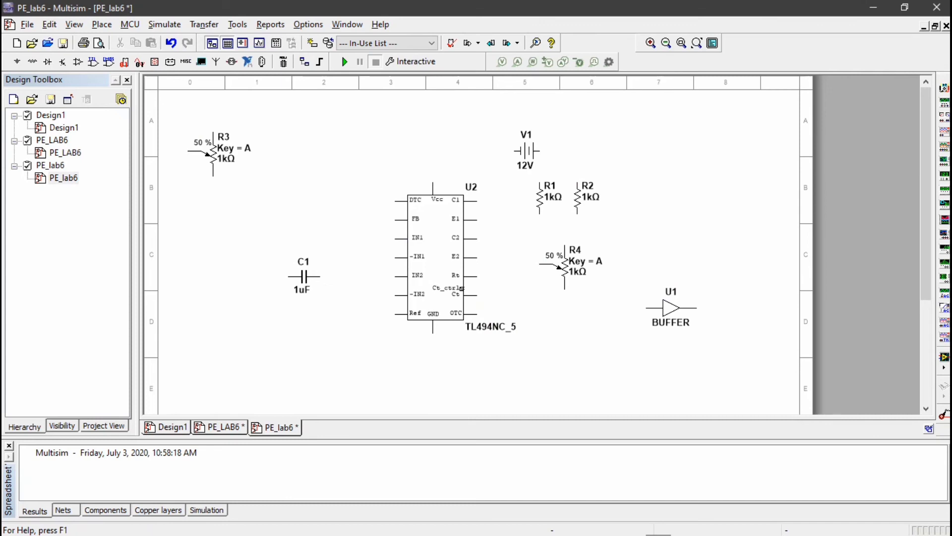
{"action": "mouse_move", "coordinate": [658, 534]}
{"action": "left_click", "coordinate": [633, 525]}
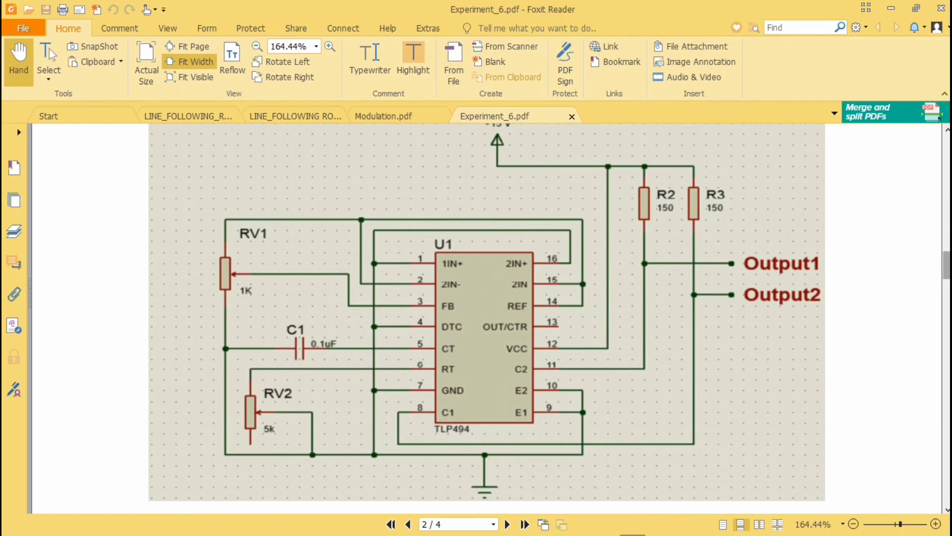
{"action": "left_click_drag", "start_coordinate": [946, 266], "coordinate": [947, 269]}
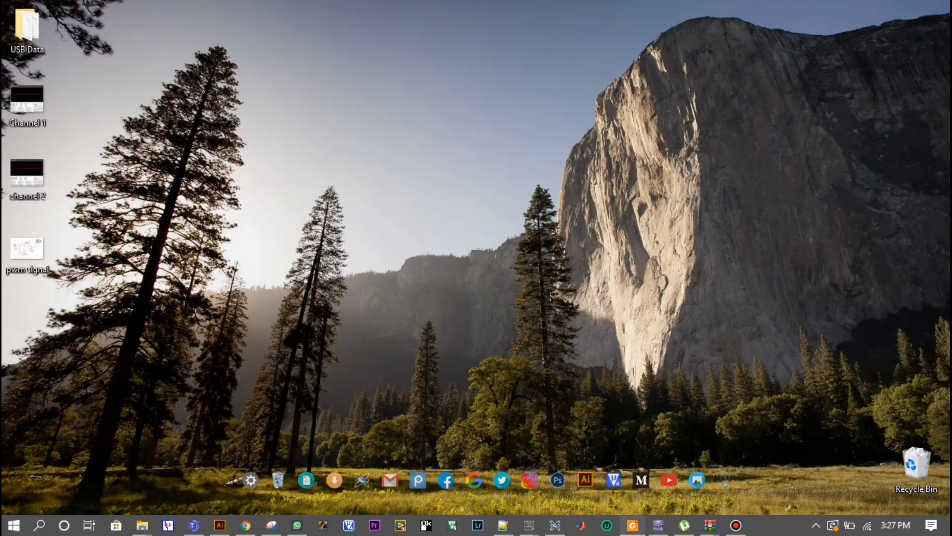
Switch back to Multisim and set potentiometer R3 to 40 % and R4 to 25 % in the PE_lab6 schematic.
{"action": "left_click", "coordinate": [659, 526]}
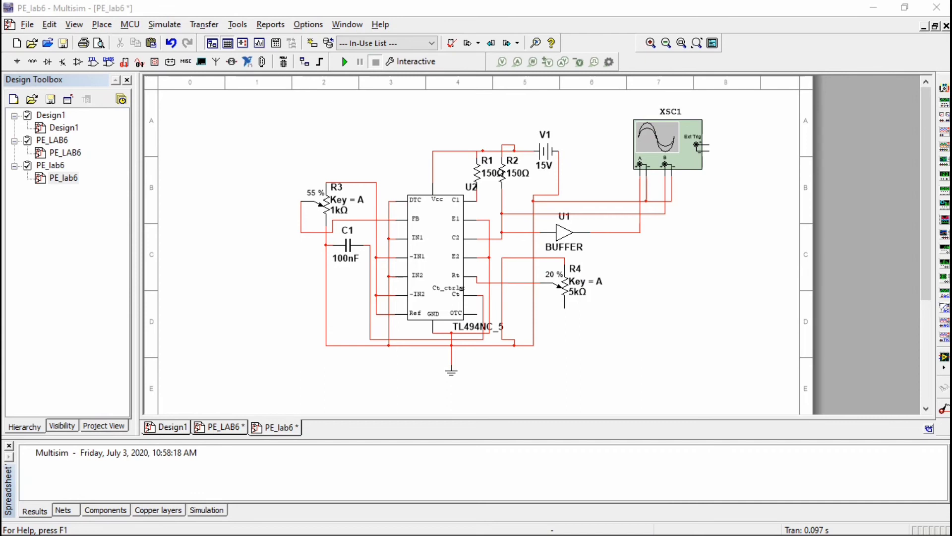
{"action": "left_click_drag", "start_coordinate": [357, 194], "coordinate": [353, 194]}
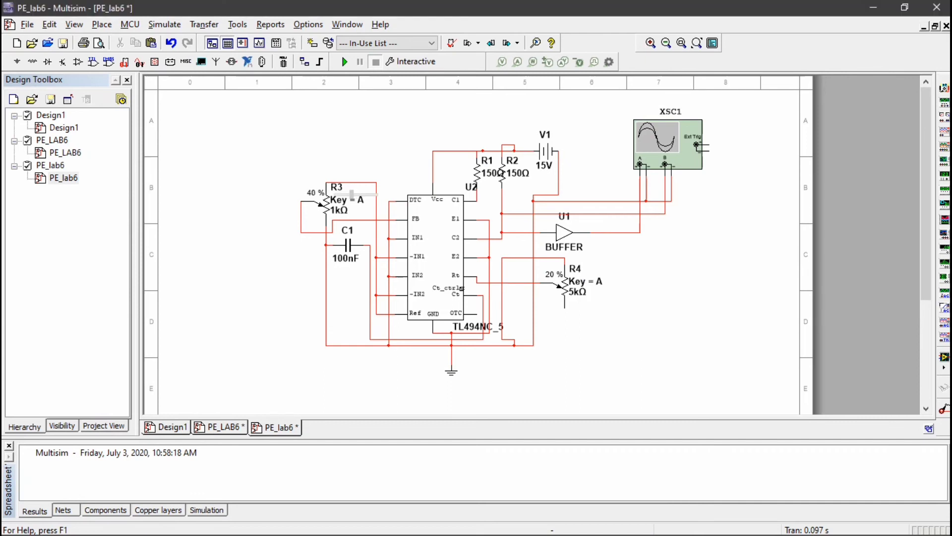
{"action": "mouse_move", "coordinate": [582, 275]}
{"action": "left_click_drag", "start_coordinate": [583, 275], "coordinate": [585, 275]}
Run the simulation, examine the PWM waveform on oscilloscope XSC1, and stop the simulation.
{"action": "left_click", "coordinate": [345, 62]}
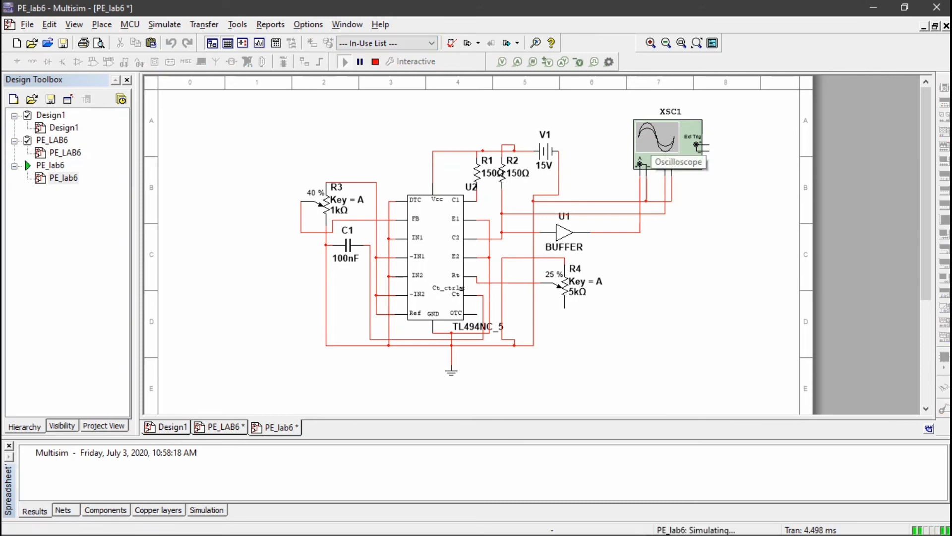
{"action": "double_click", "coordinate": [652, 146]}
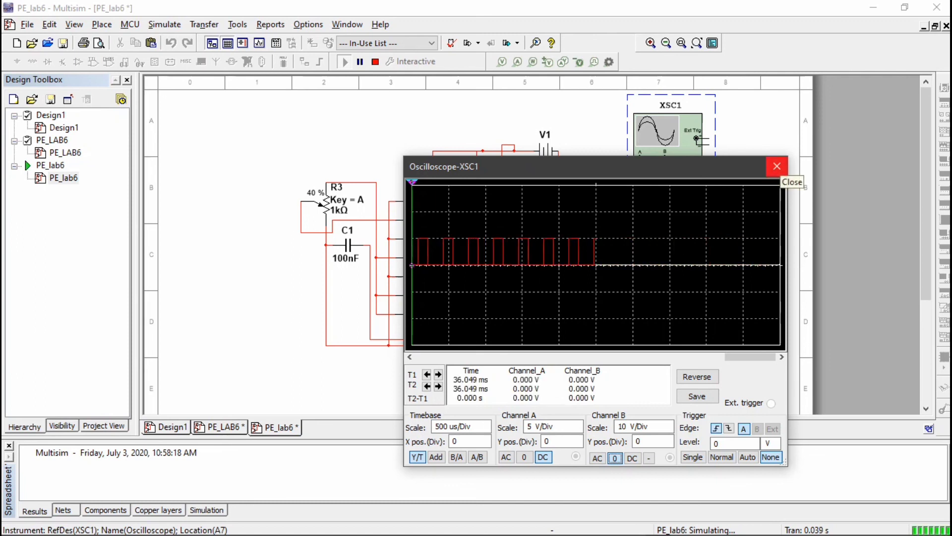
{"action": "left_click", "coordinate": [777, 166]}
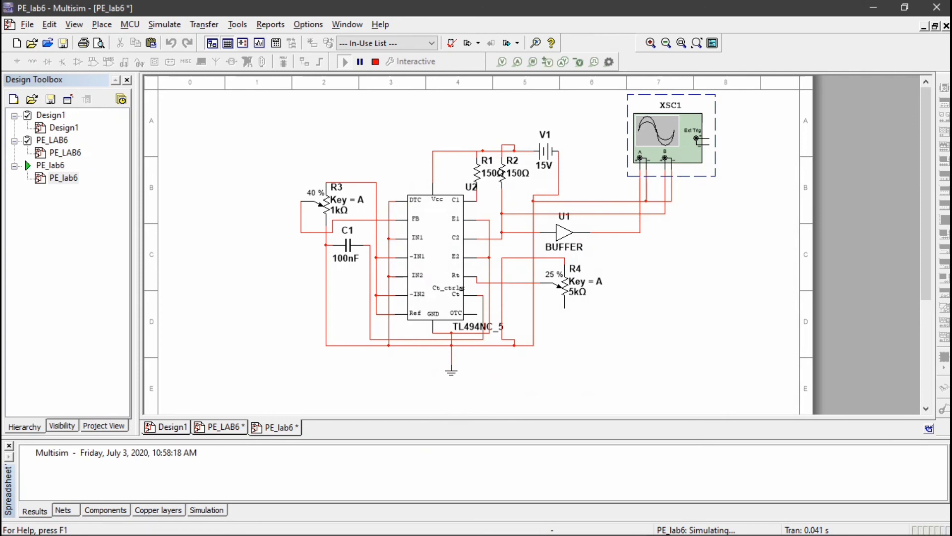
{"action": "left_click", "coordinate": [375, 62]}
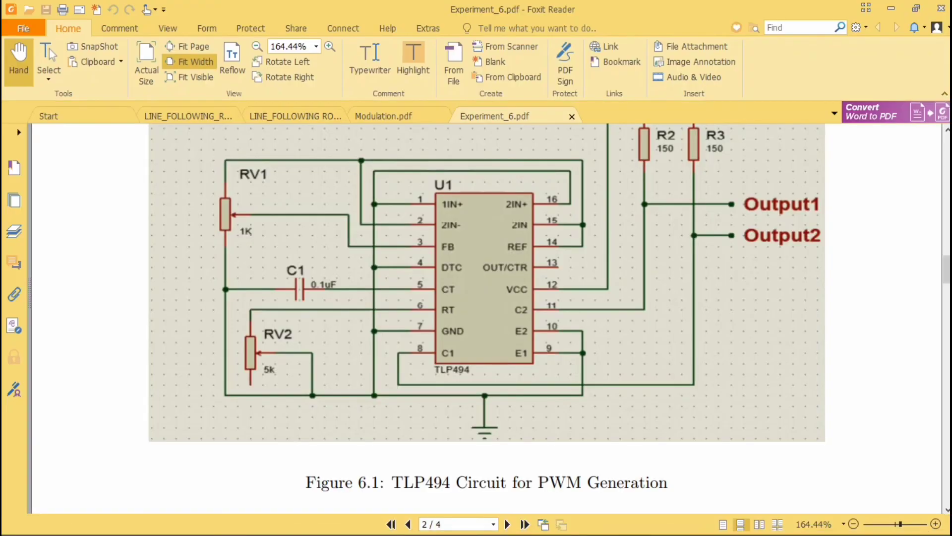
Switch to Foxit Reader and review the Figure 6.1 PWM generation circuit, including its +15 V supply and outputs.
{"action": "scroll", "coordinate": [486, 317], "scroll_direction": "up", "scroll_amount": 3}
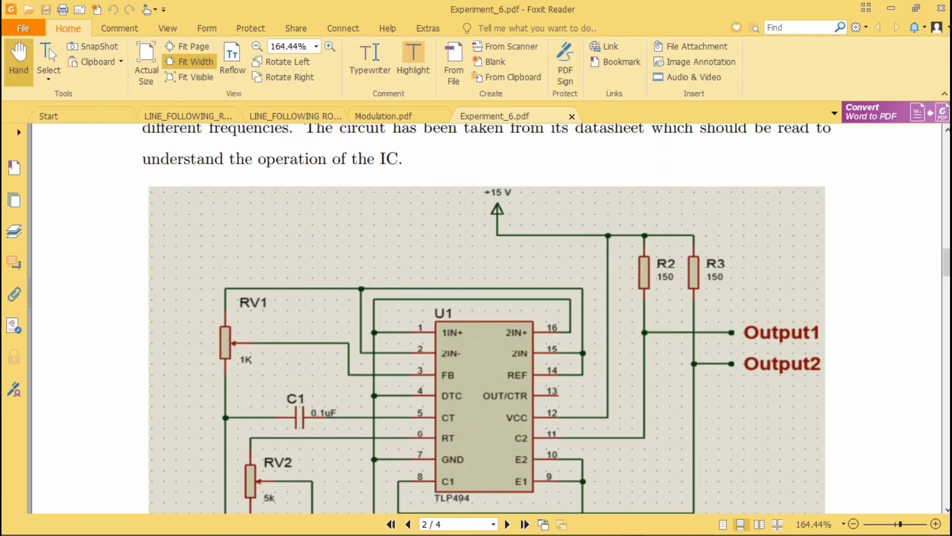
{"action": "scroll", "coordinate": [486, 317], "scroll_direction": "down", "scroll_amount": 1}
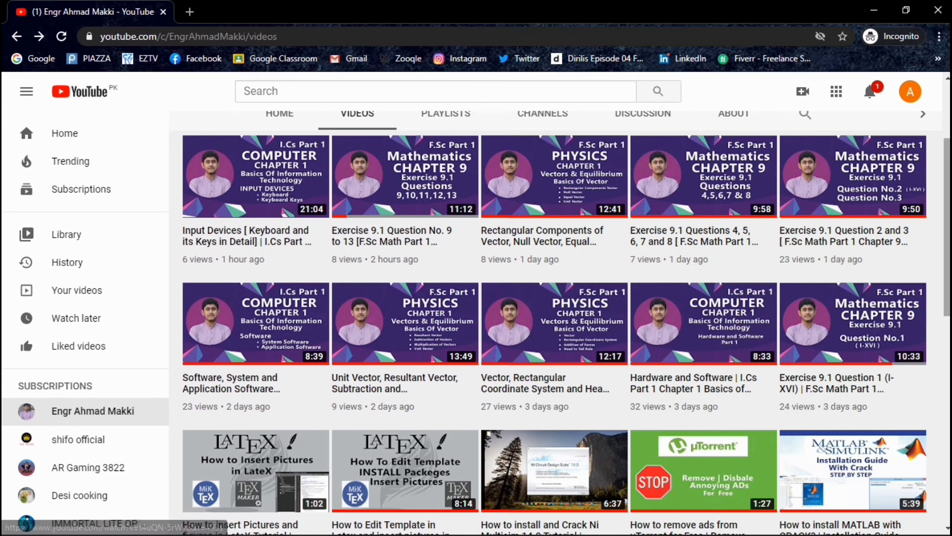
Switch to the browser and show the YouTube channel's uploaded videos and its subscription and notification controls.
{"action": "scroll", "coordinate": [331, 280], "scroll_direction": "up", "scroll_amount": 3}
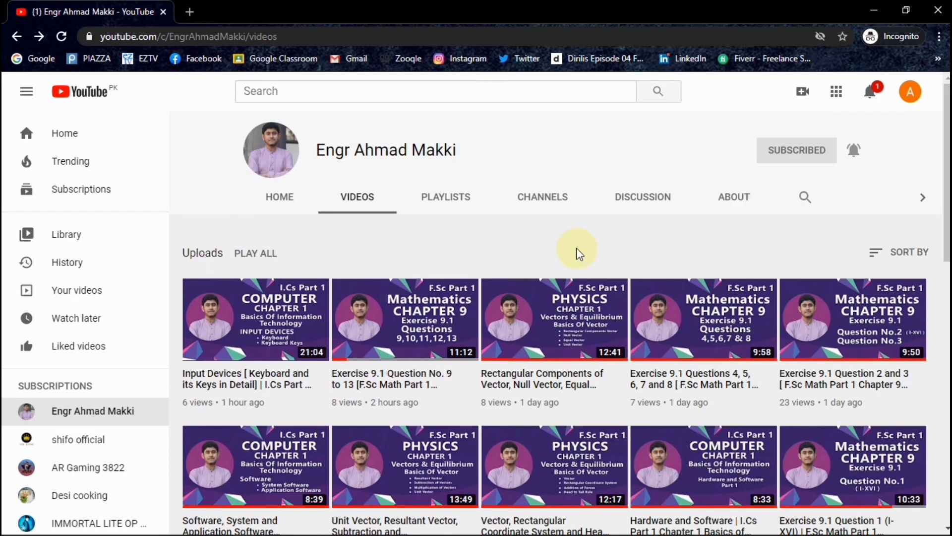
{"action": "left_click", "coordinate": [851, 152]}
{"action": "left_click", "coordinate": [818, 238]}
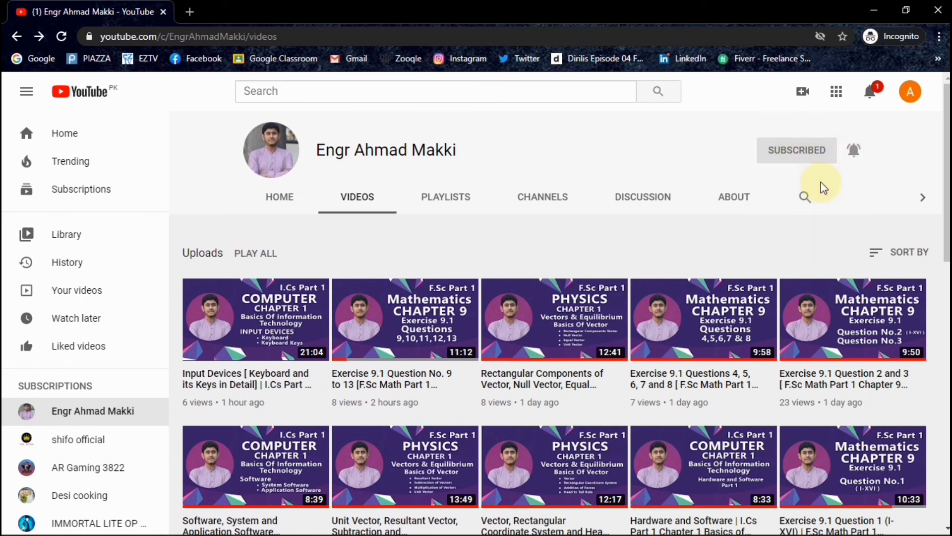